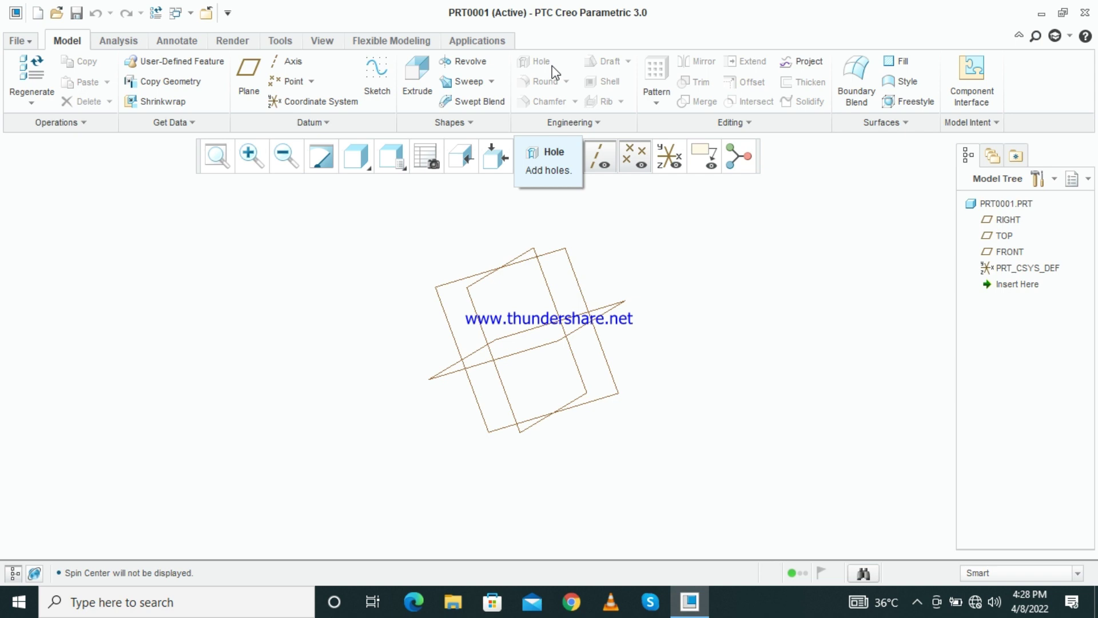
Start an extrusion on the TOP plane and sketch a rectangle around the origin as its section.
middle_drag(552, 349, 518, 342)
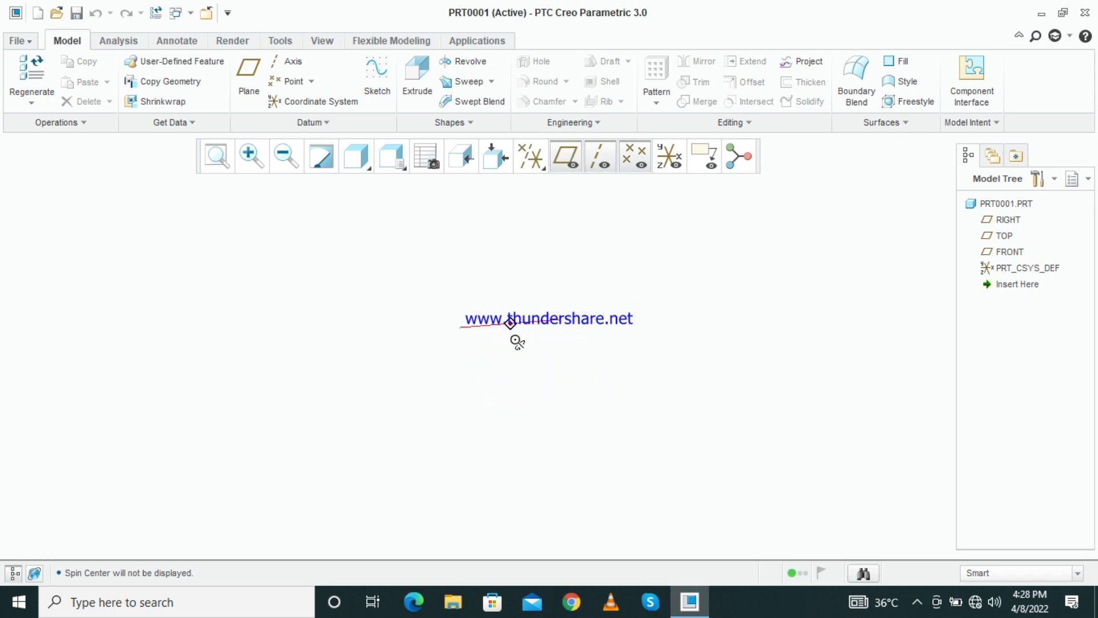
key(ctrl+d)
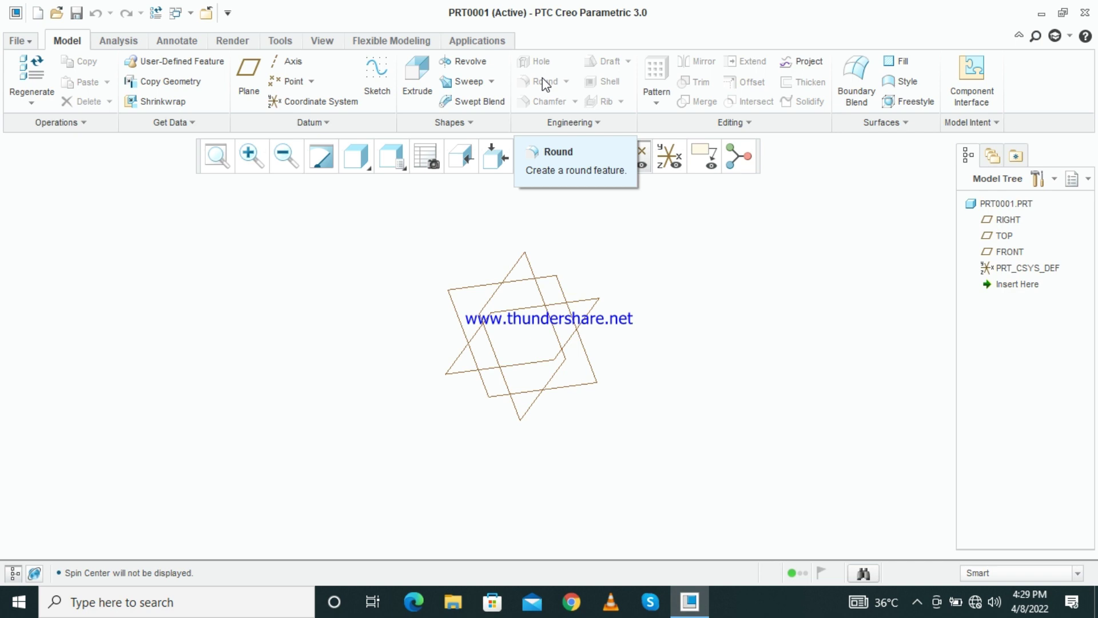
click(415, 83)
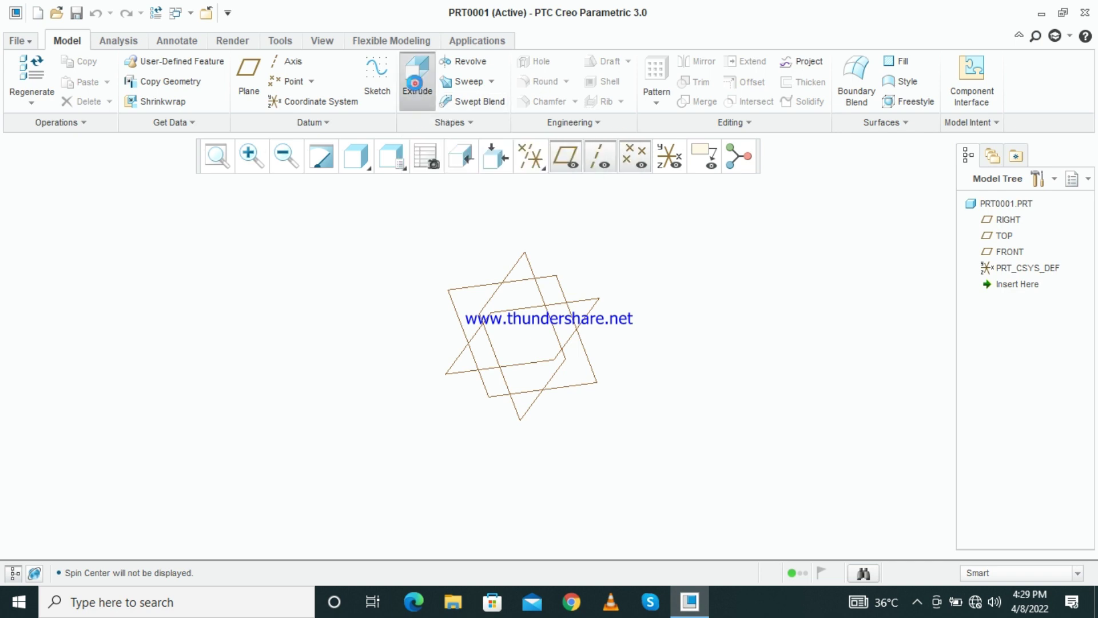
click(999, 234)
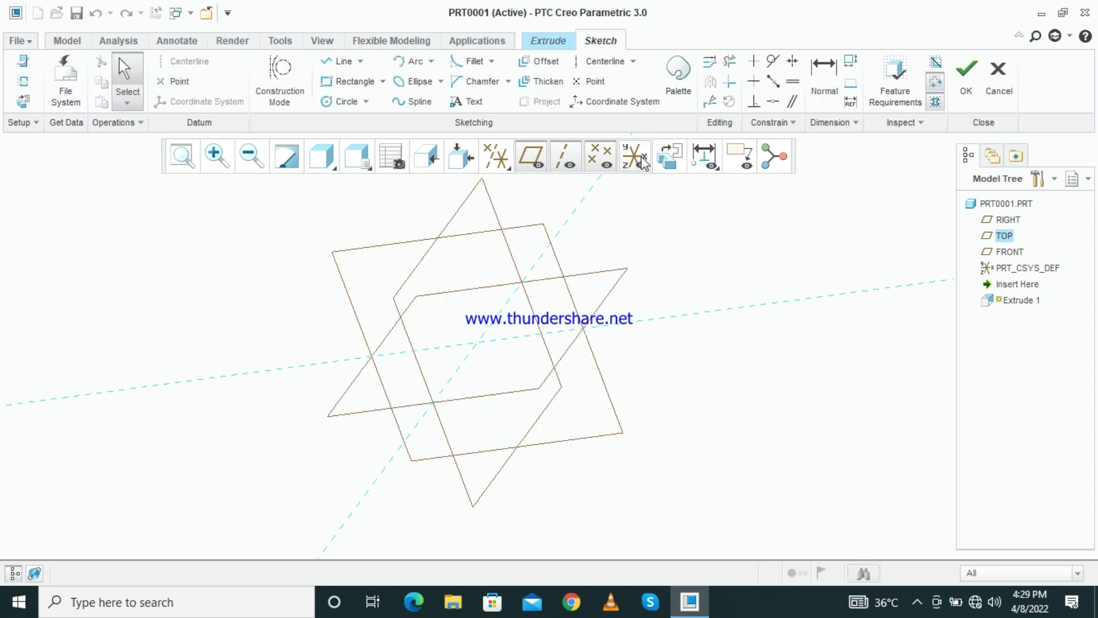
click(668, 155)
click(346, 81)
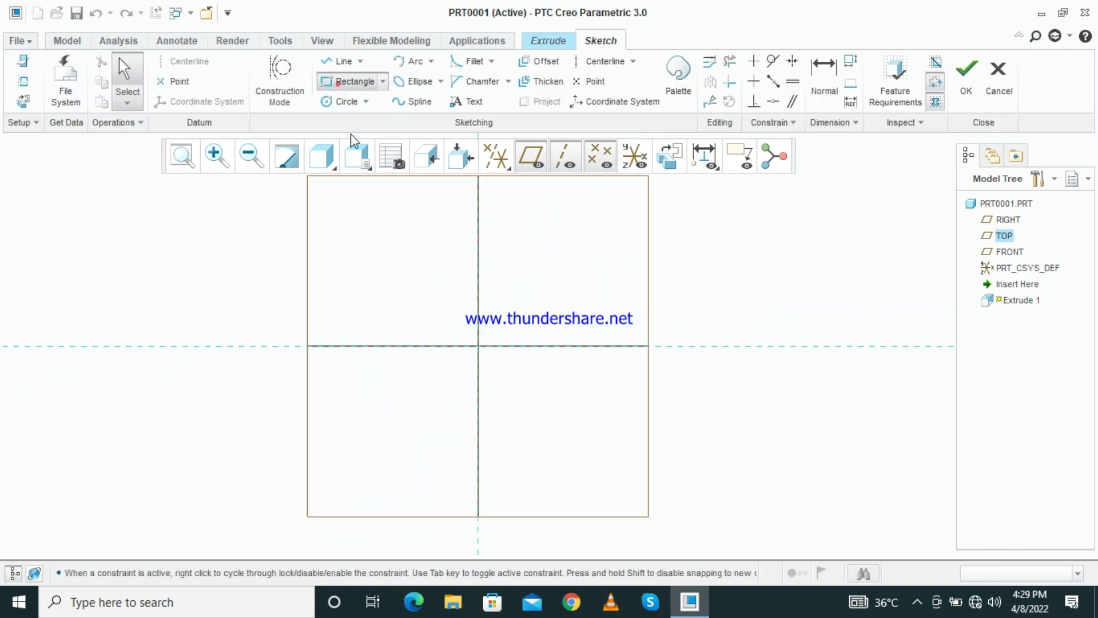
click(364, 263)
click(599, 425)
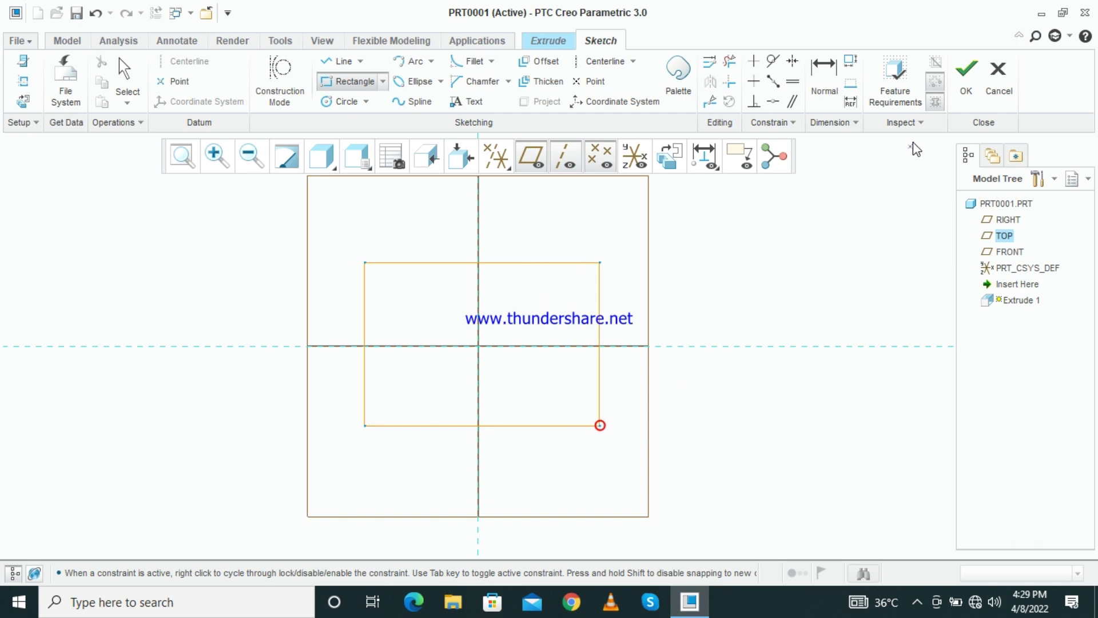
click(966, 73)
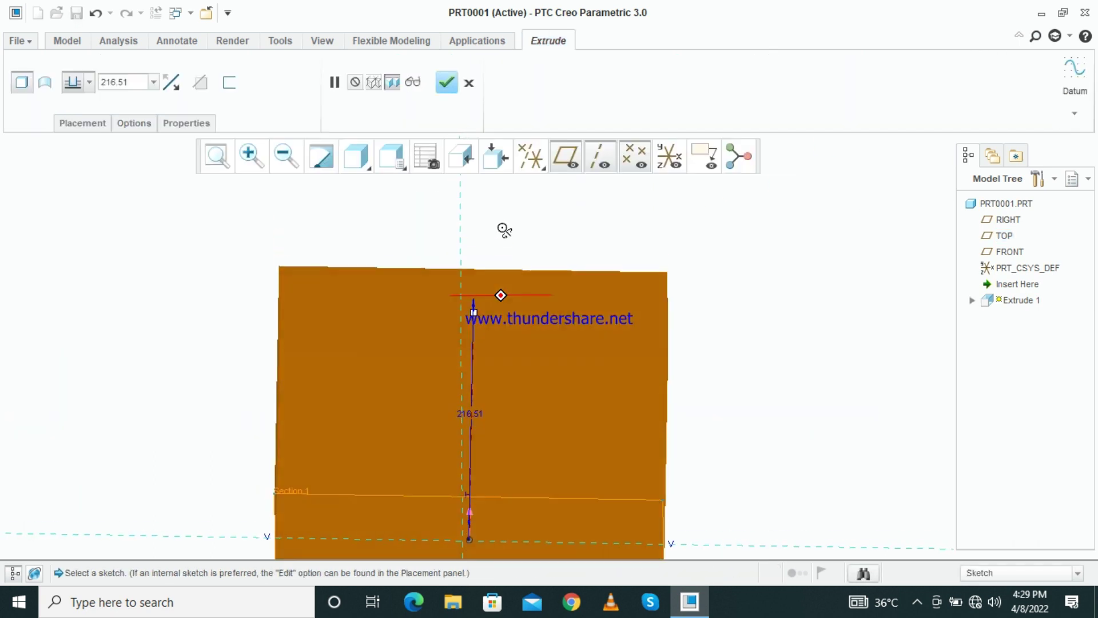
Extrude the rectangle about 72.3 downward from the sketch plane and finish the solid block.
mouse_move(506, 255)
mouse_down()
mouse_move(486, 399)
mouse_move(453, 479)
mouse_up()
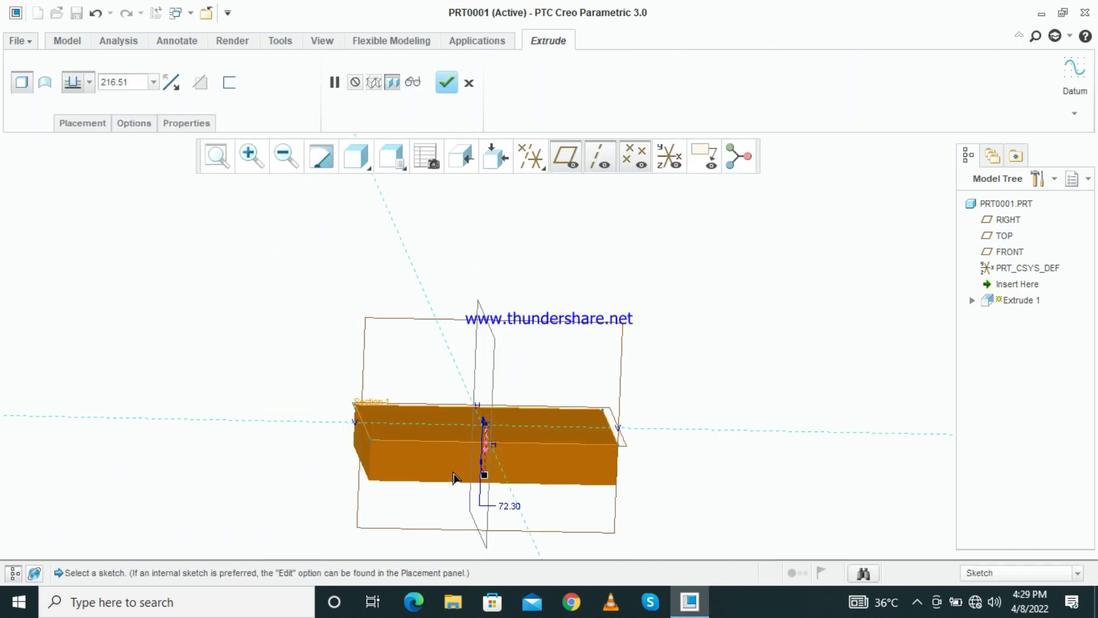
middle_click(478, 272)
middle_drag(485, 248, 489, 354)
click(394, 267)
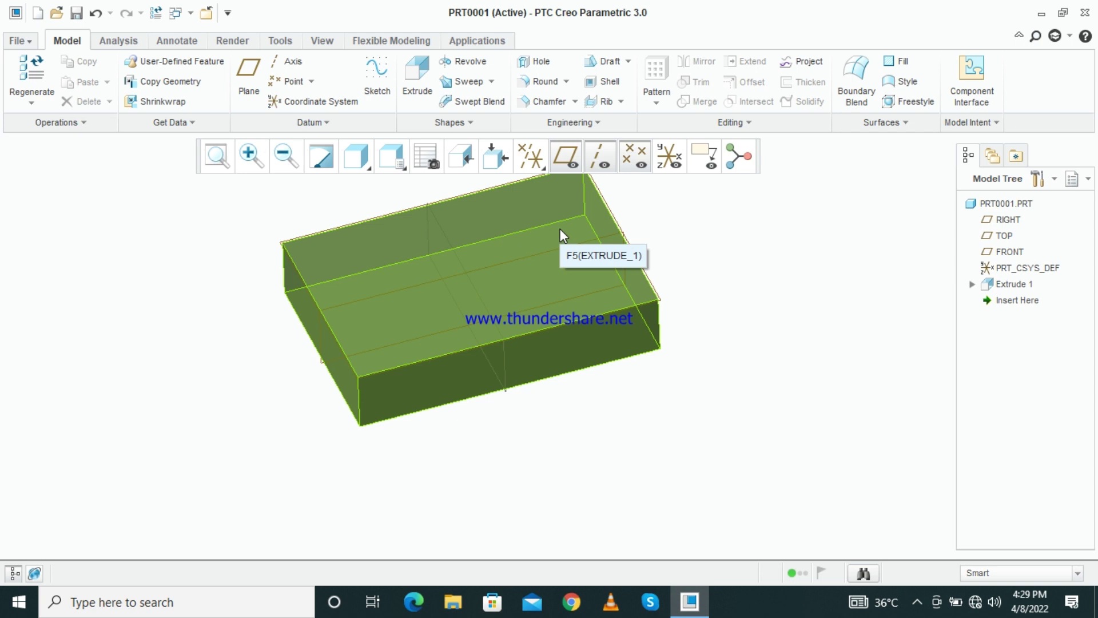
click(518, 182)
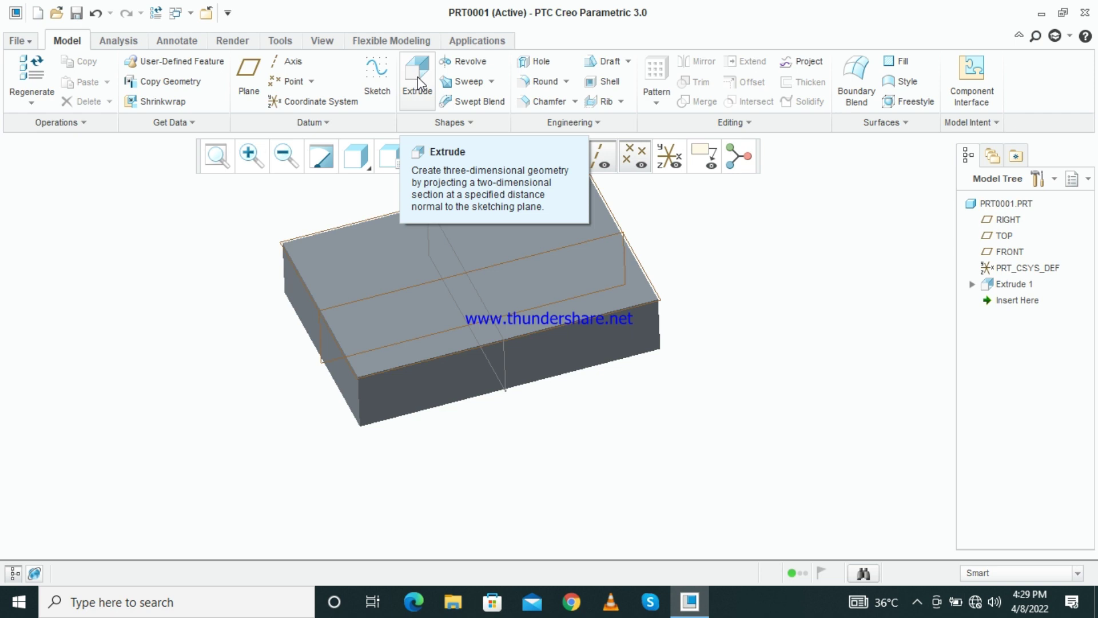
Start the Hole tool and place a simple hole on one half of the block's large top face.
click(538, 63)
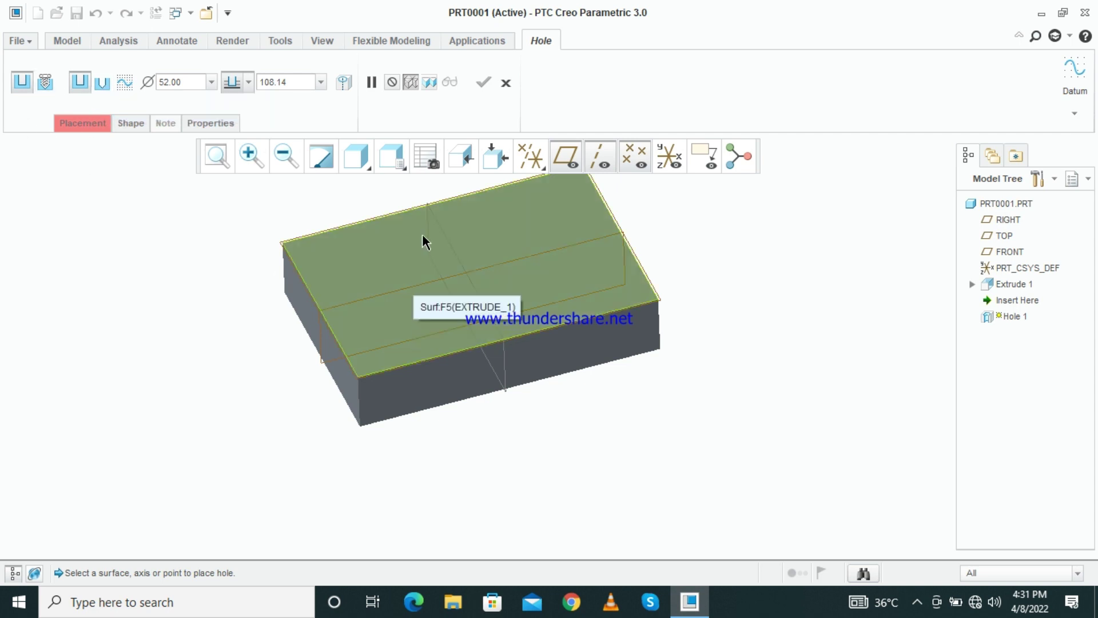
click(397, 262)
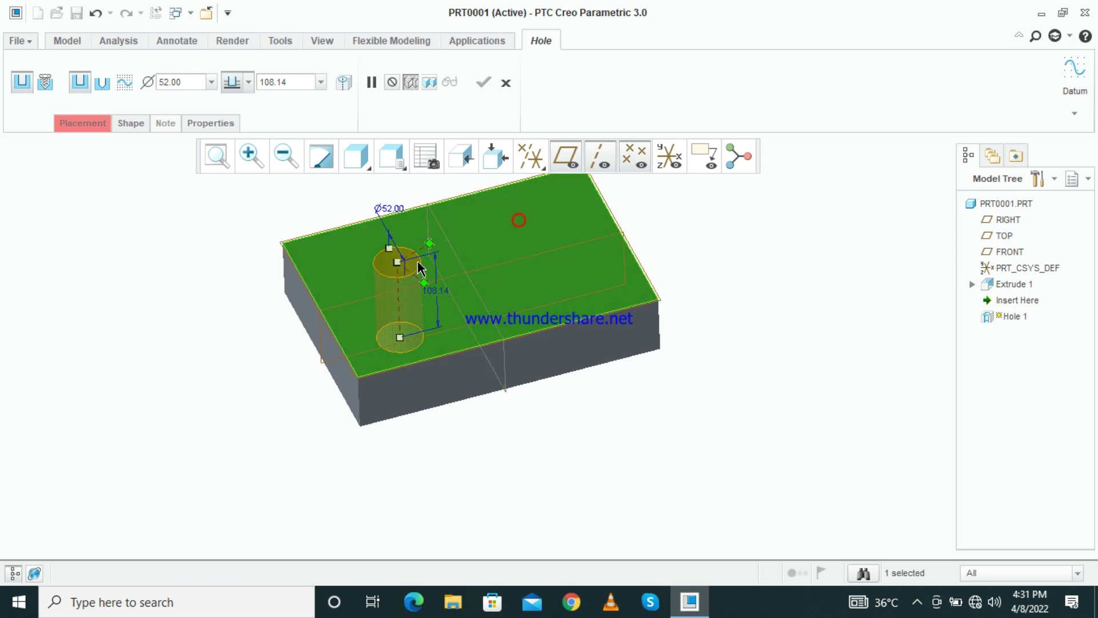
scroll(395, 263, up, 3)
mouse_move(404, 266)
mouse_down()
mouse_move(557, 226)
mouse_move(385, 270)
mouse_up()
mouse_move(385, 270)
middle_down()
mouse_move(387, 253)
mouse_move(389, 264)
middle_up()
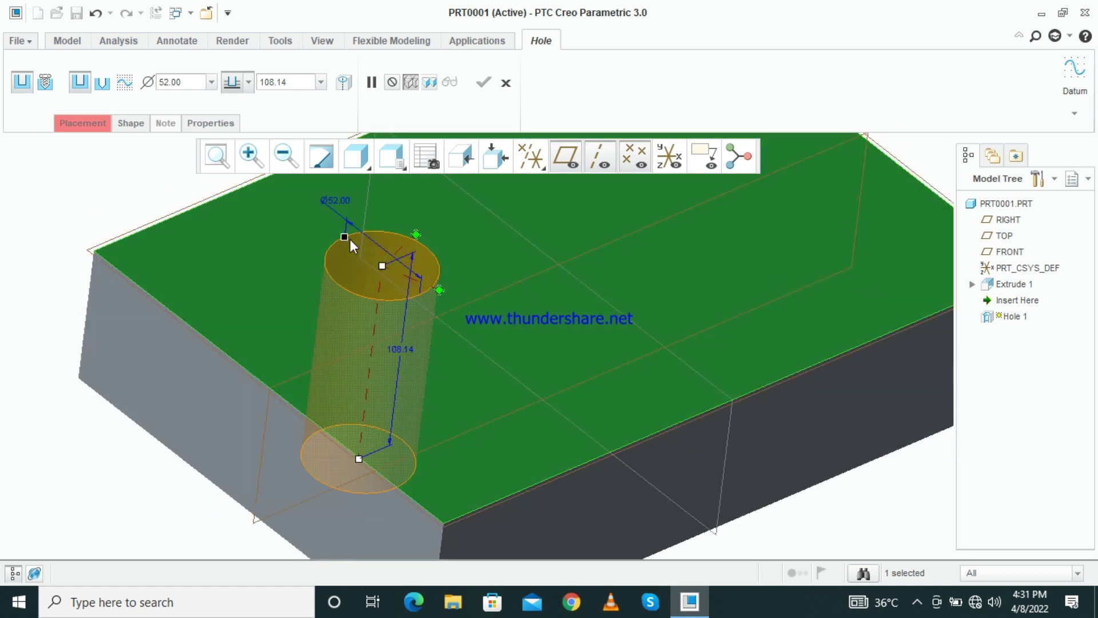
Resize the hole preview with its handles to about 78.7 diameter and about 140.5 depth.
drag(345, 235, 303, 235)
scroll(396, 262, up, 2)
drag(393, 263, 415, 228)
drag(411, 348, 376, 465)
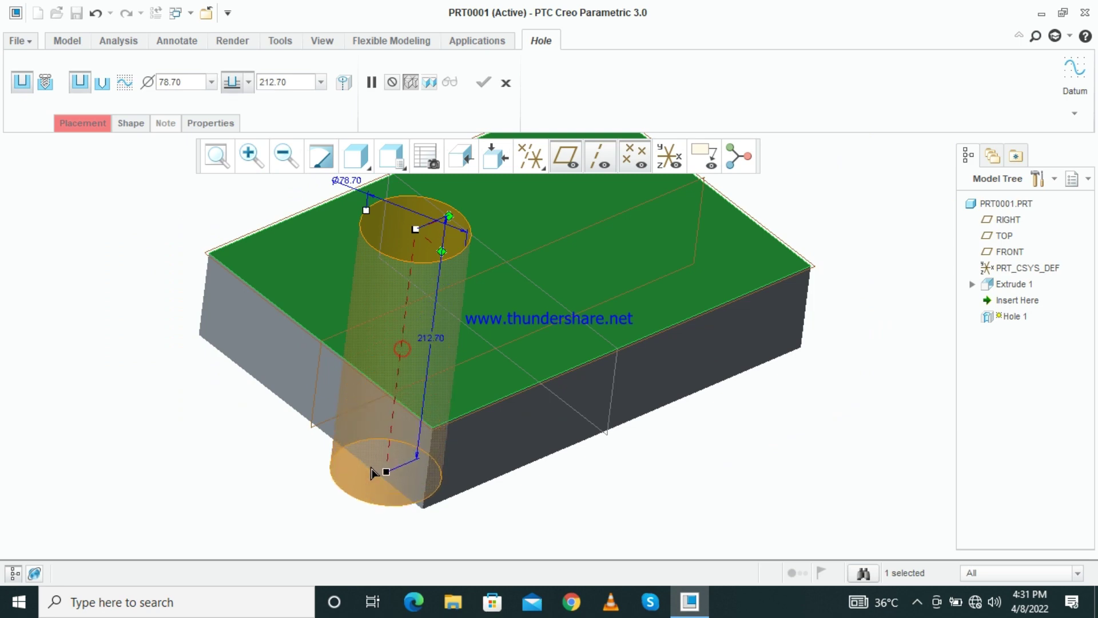
middle_drag(376, 465, 391, 492)
drag(388, 487, 417, 380)
middle_drag(479, 256, 415, 266)
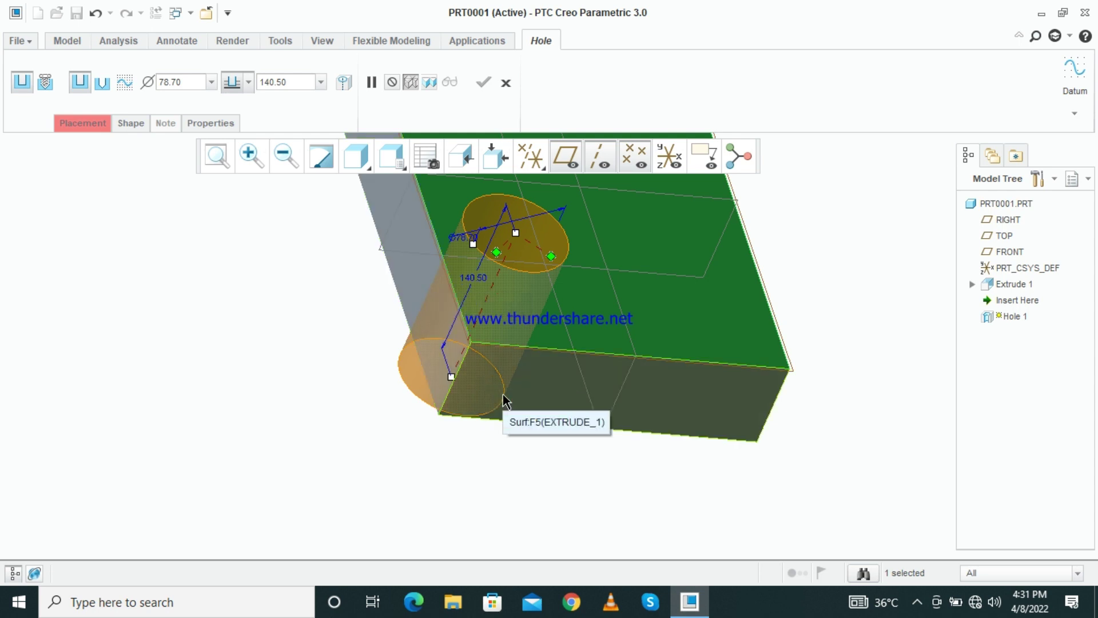
Reduce the hole preview with its handles to about 72.4 diameter and about 110.4 depth.
scroll(542, 243, up, 2)
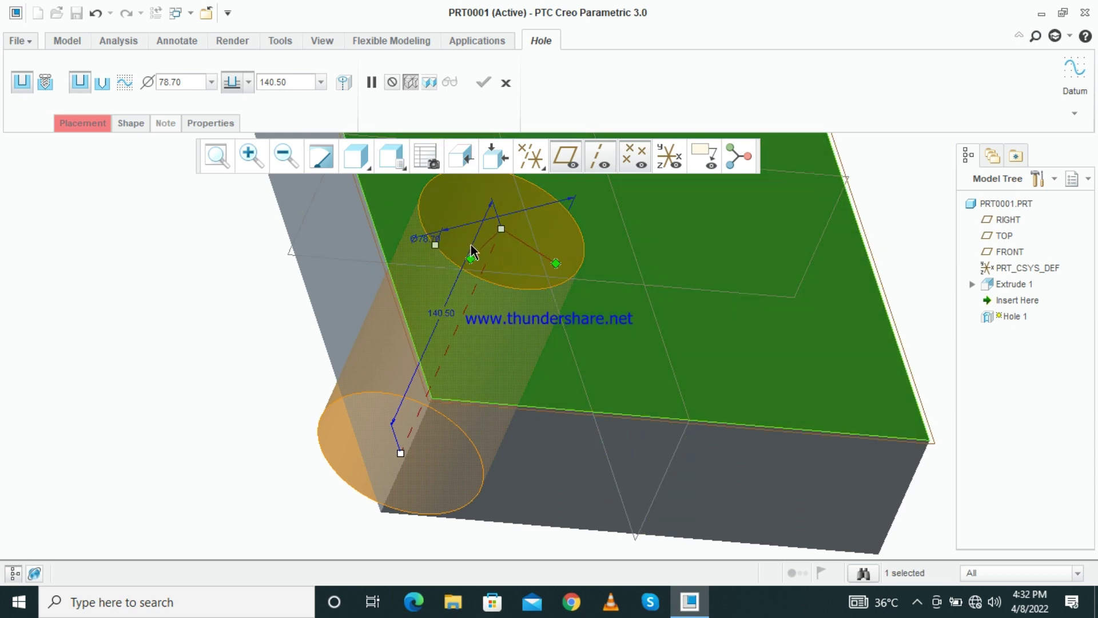
drag(506, 230, 531, 230)
drag(463, 245, 466, 239)
middle_drag(452, 292, 485, 433)
drag(479, 457, 486, 409)
Attach the hole's two offset references to the two adjacent sides of the block nearest the hole.
middle_drag(523, 280, 556, 280)
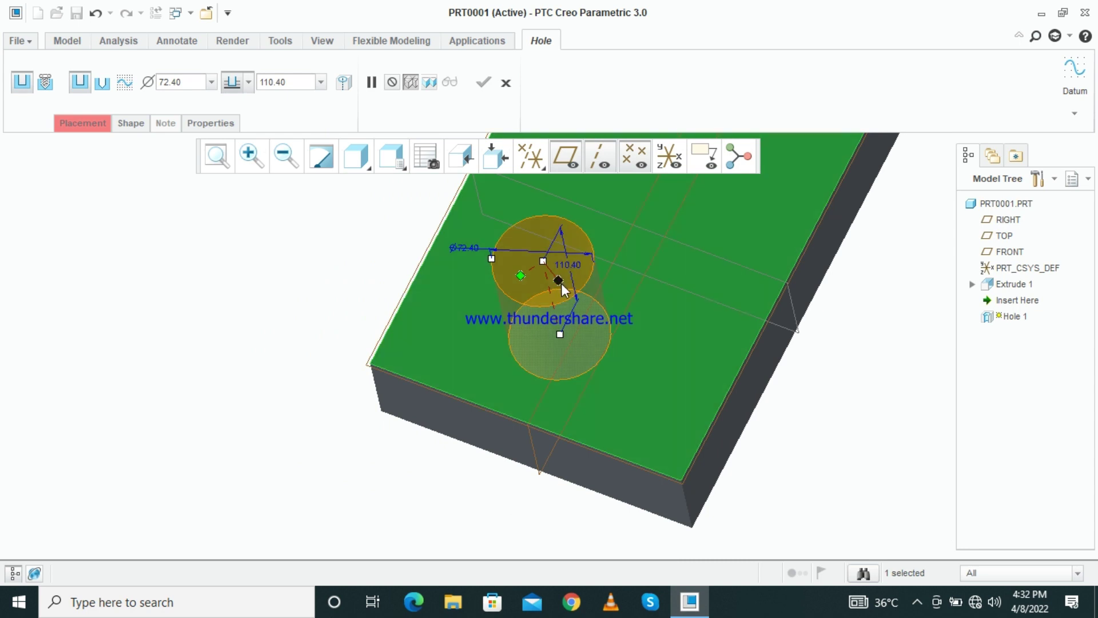
drag(559, 281, 541, 347)
drag(503, 387, 484, 422)
drag(476, 437, 480, 439)
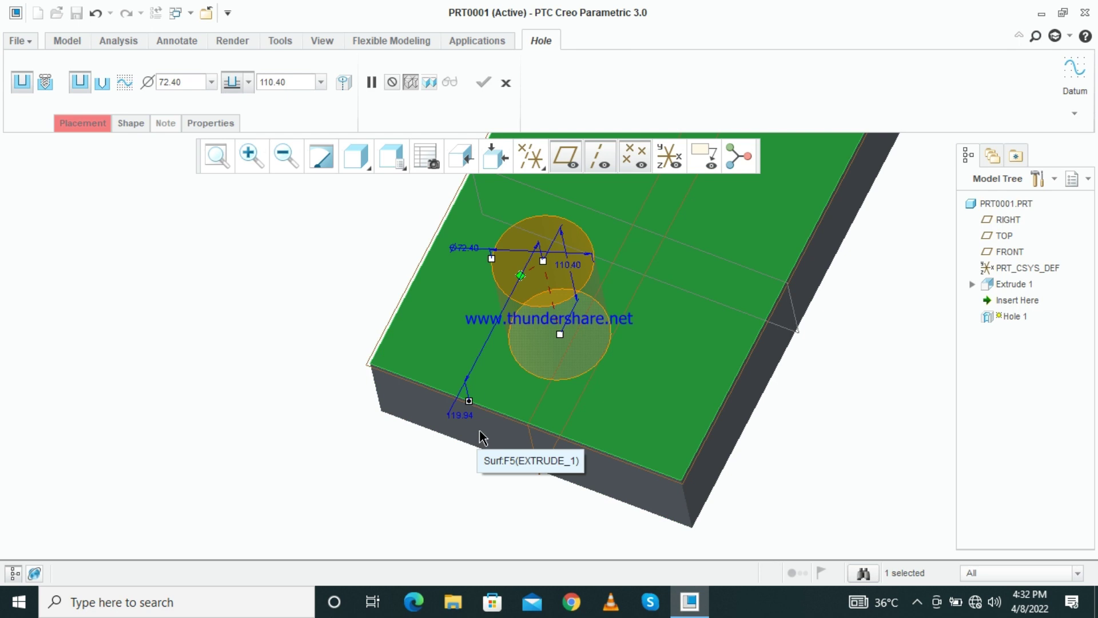
middle_drag(502, 384, 496, 292)
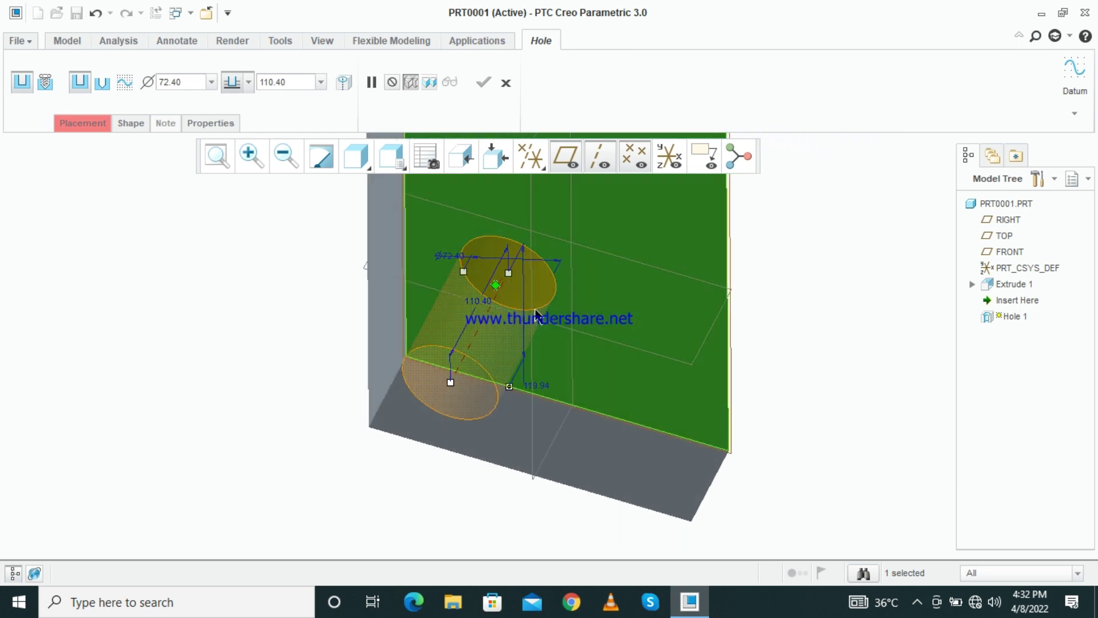
drag(419, 265, 391, 273)
middle_drag(391, 273, 435, 286)
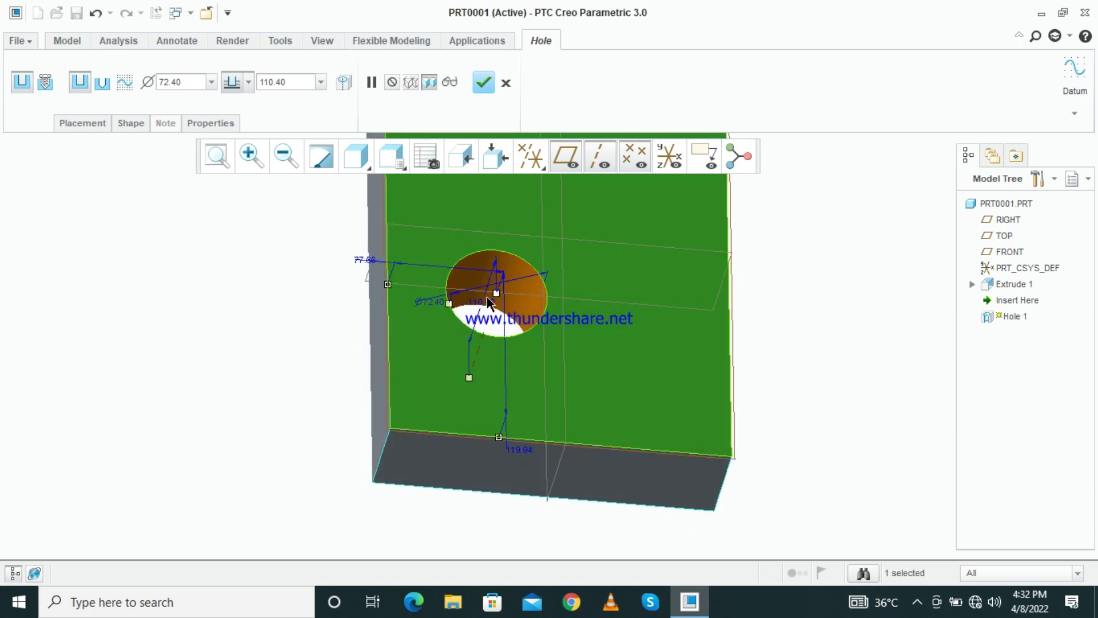
Set both of the hole's offset distances from the block's sides to 100 and its diameter to 70.
double_click(362, 258)
key(BackSpace)
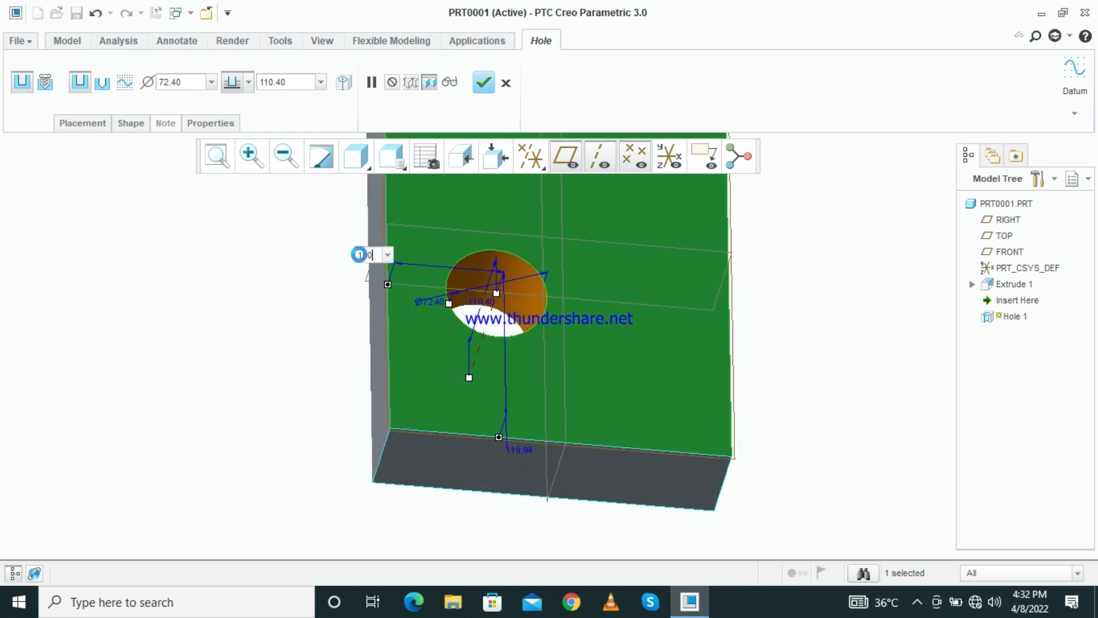
text(100)
key(Return)
double_click(552, 452)
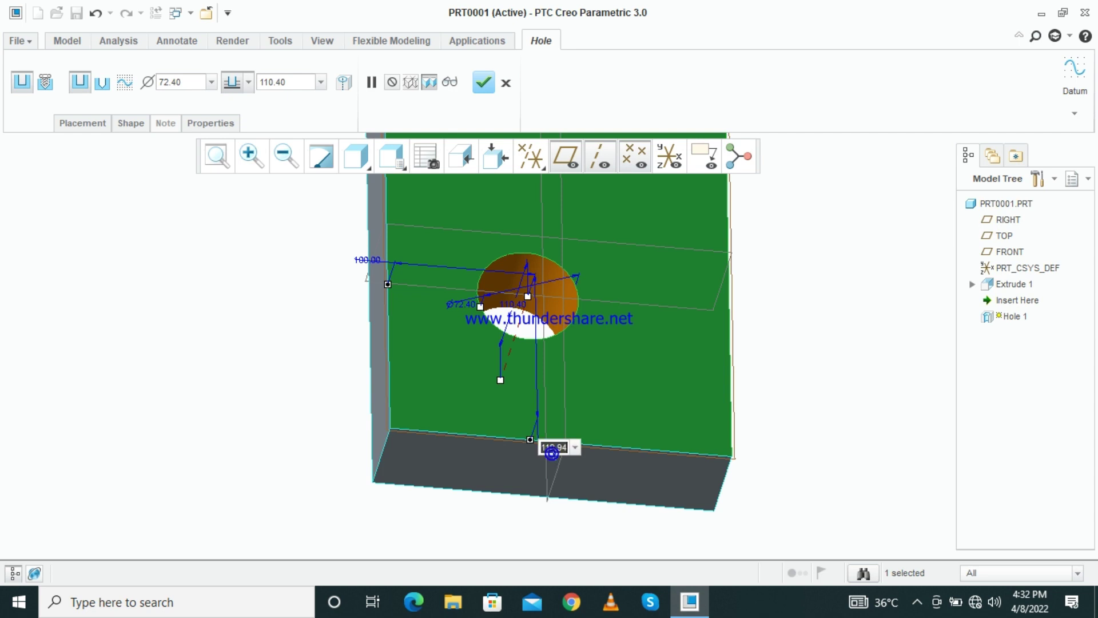
text(100)
key(Return)
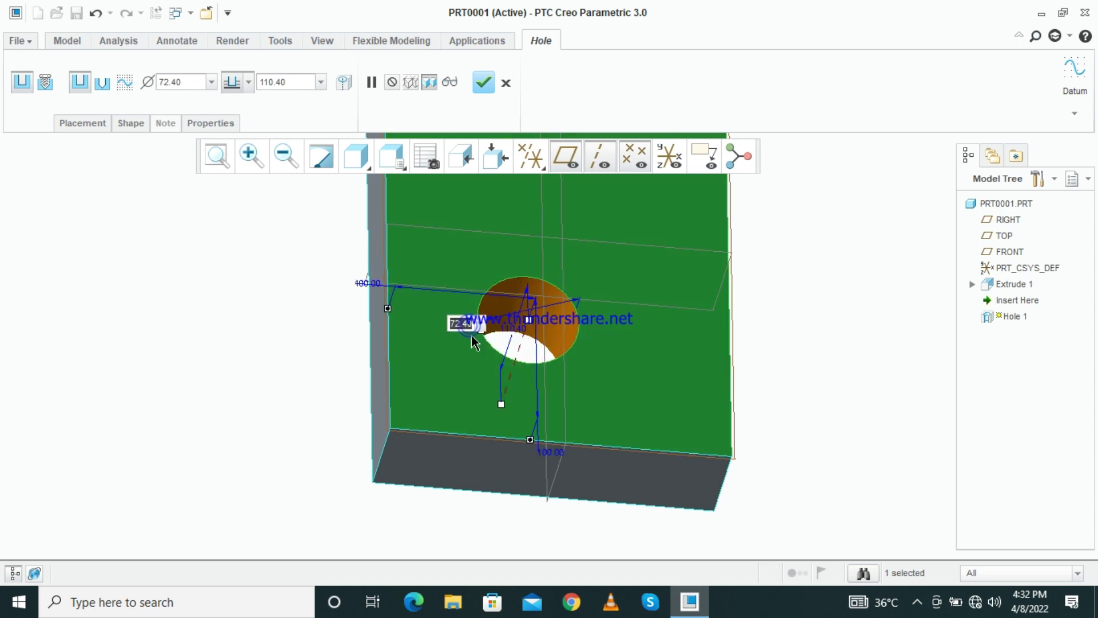
text(70)
key(Return)
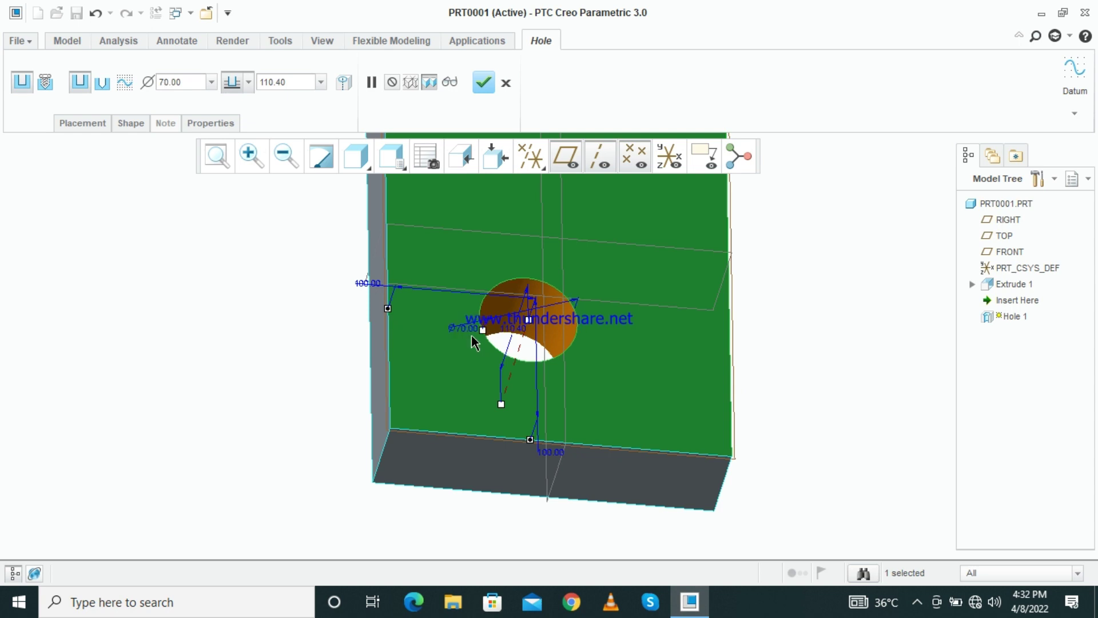
Set the hole's depth to 30 and complete the hole feature.
middle_drag(471, 335, 543, 407)
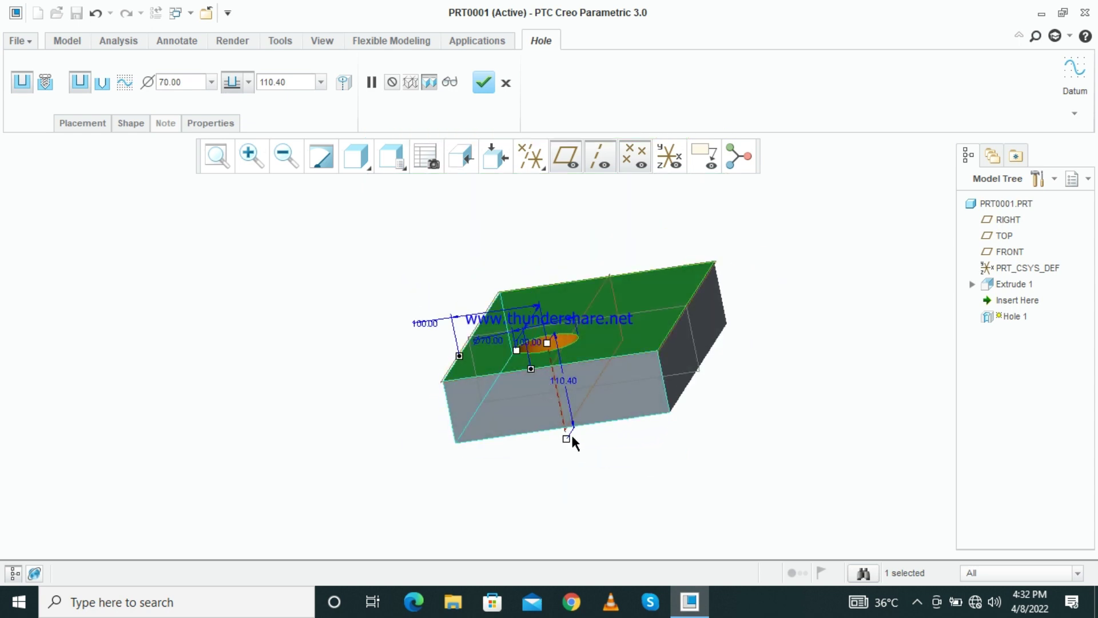
drag(572, 436, 552, 372)
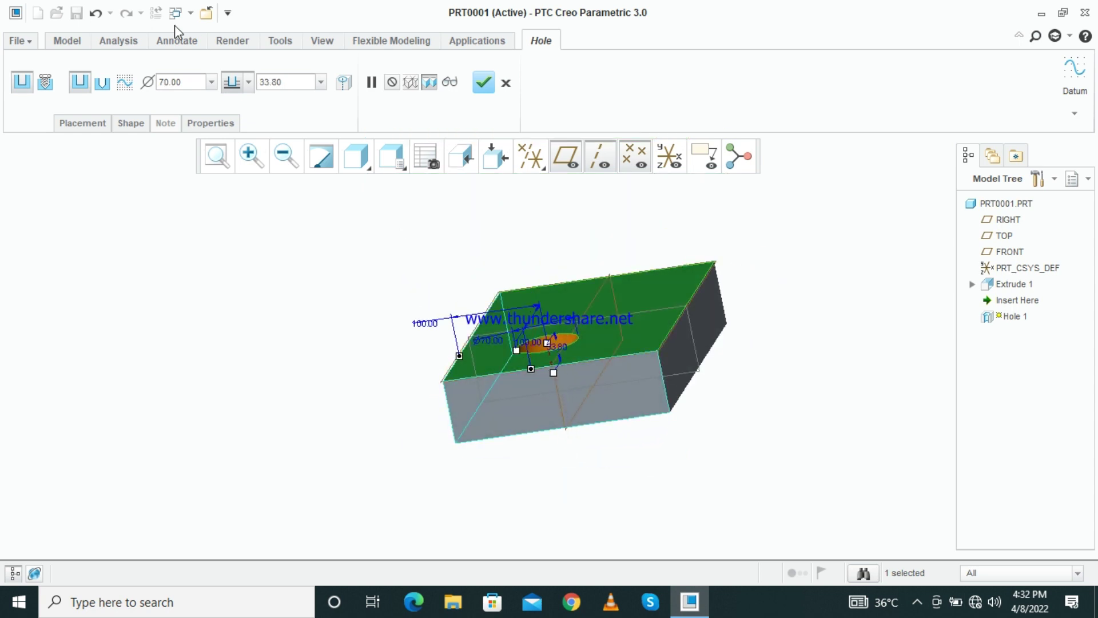
scroll(565, 350, down, 5)
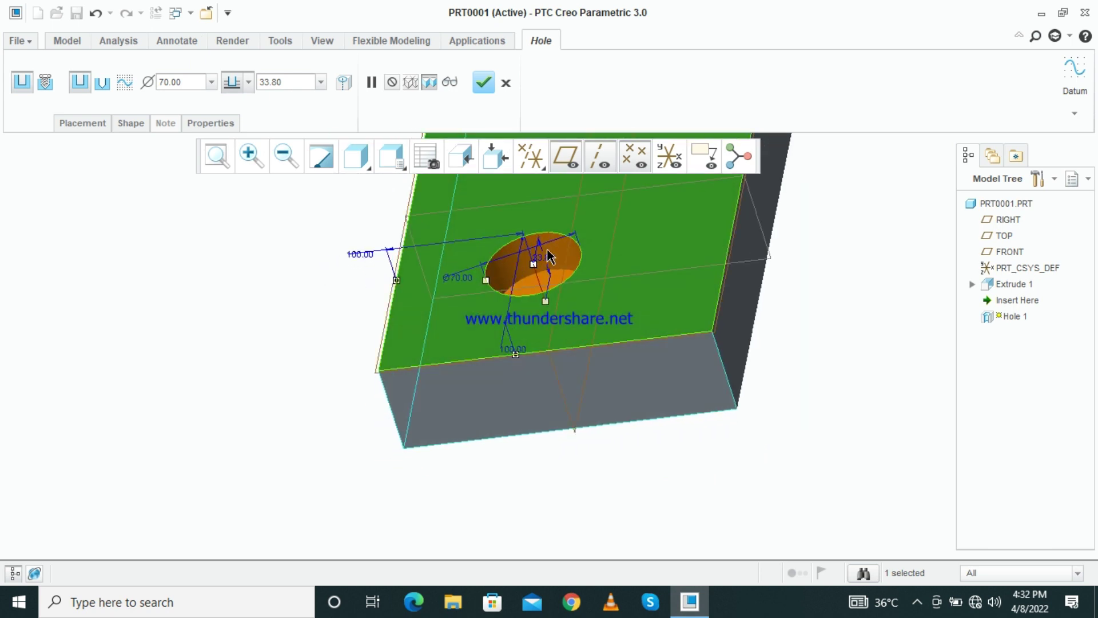
double_click(542, 257)
text(30)
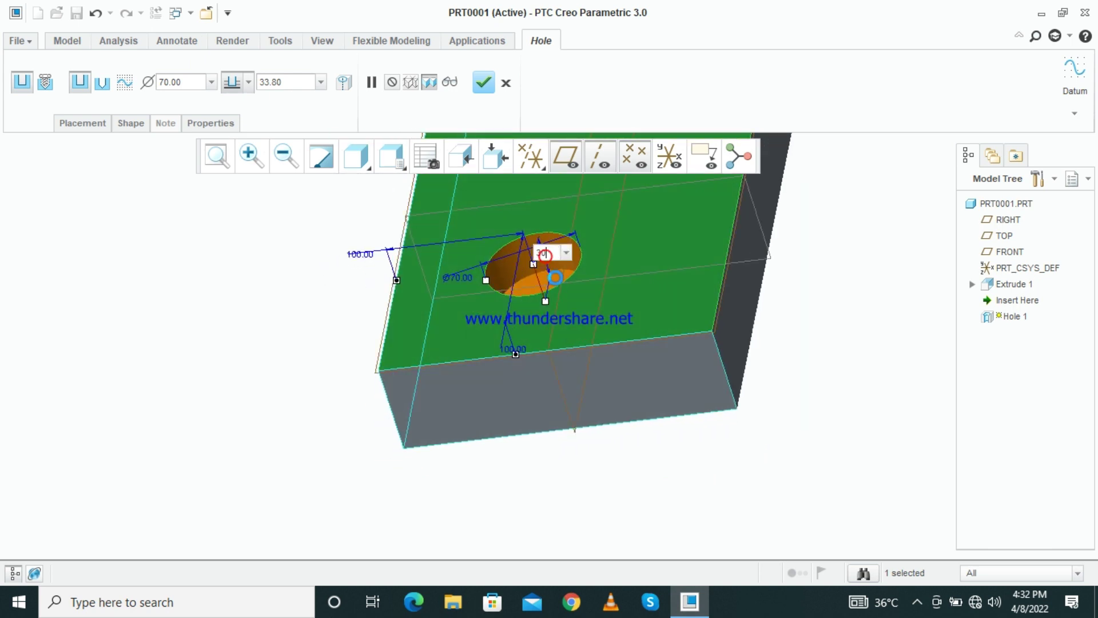
key(Return)
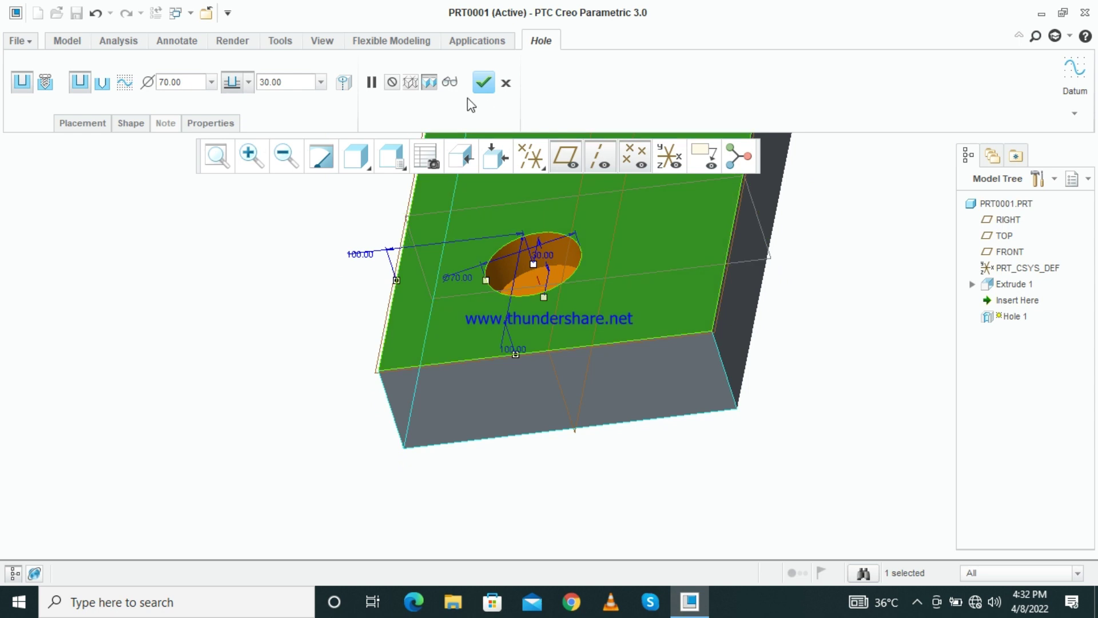
click(484, 83)
Start an extrusion on the block's top face and sketch a circle about 73 in diameter on the half opposite the hole.
middle_drag(290, 301, 470, 324)
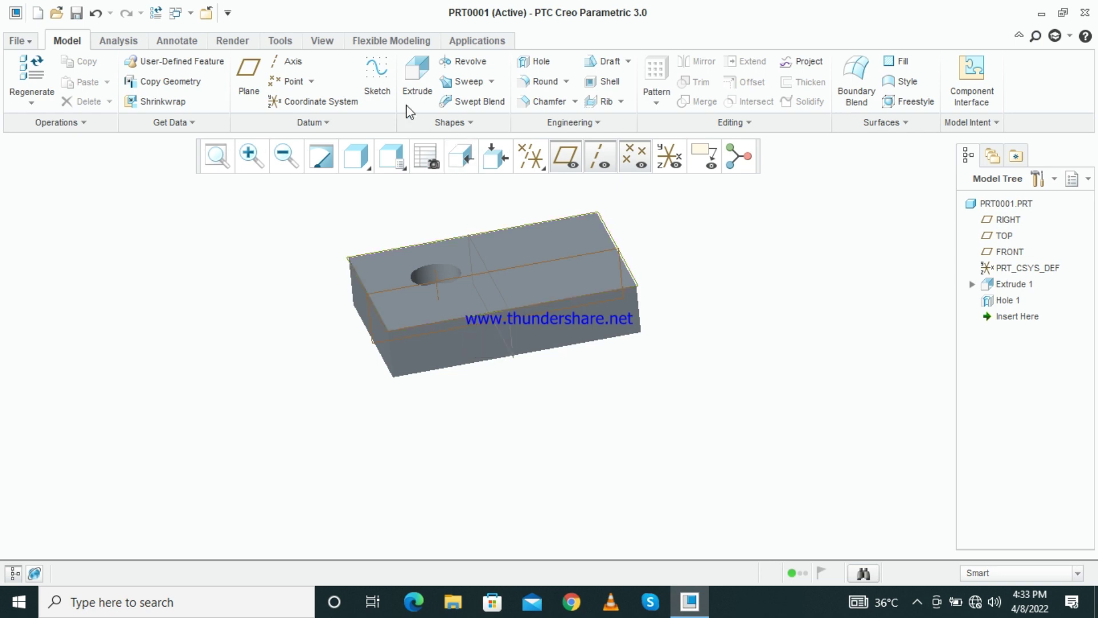
click(417, 72)
click(564, 275)
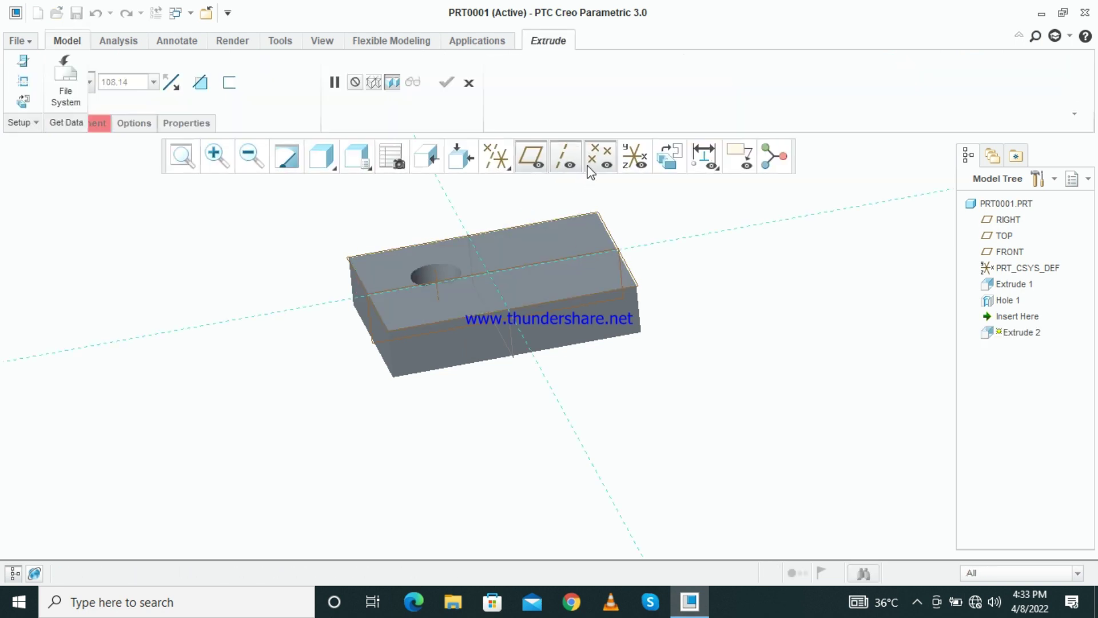
click(664, 158)
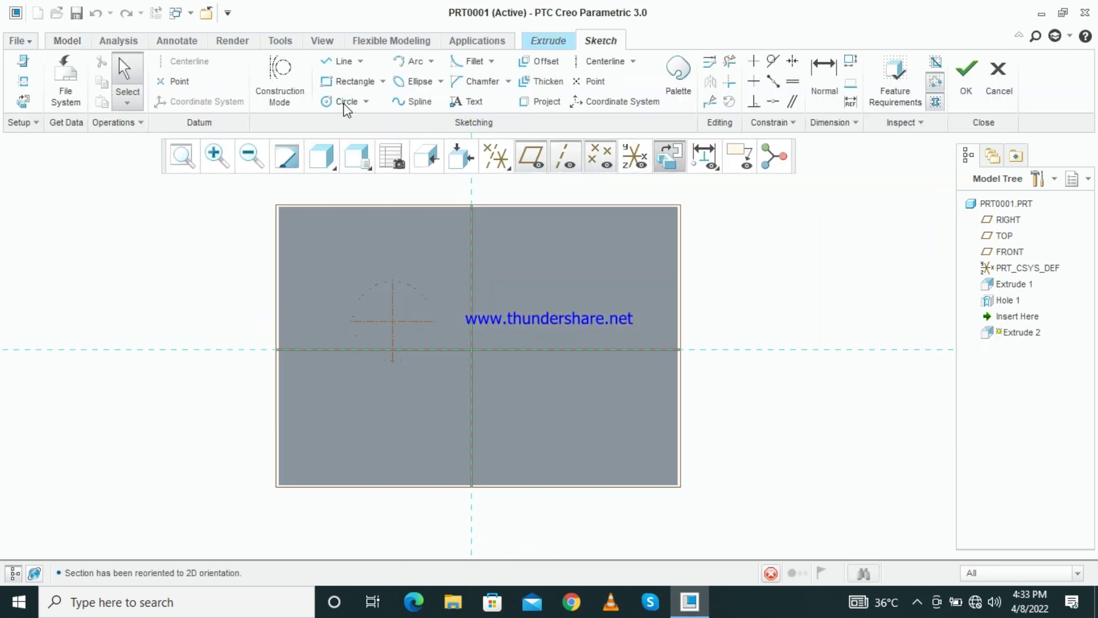
click(345, 101)
click(580, 336)
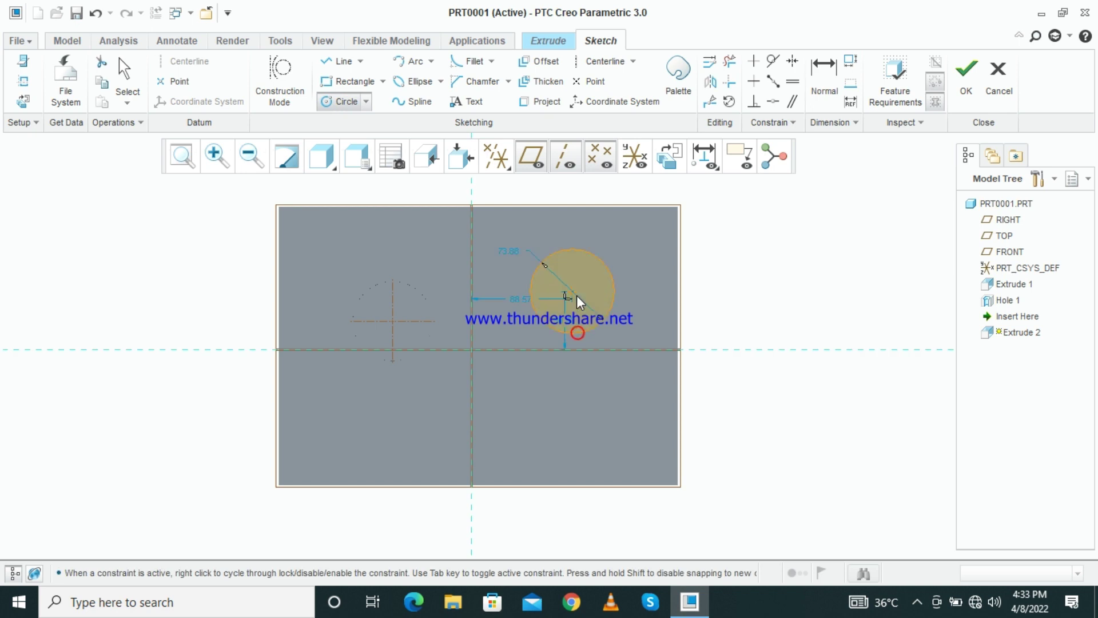
middle_click(569, 308)
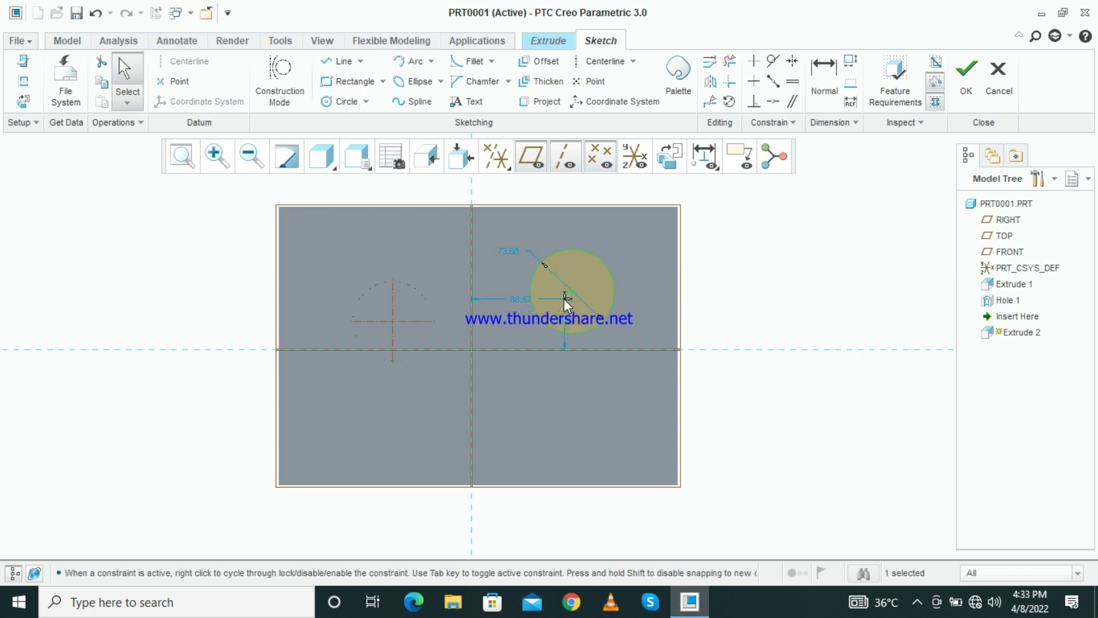
click(966, 80)
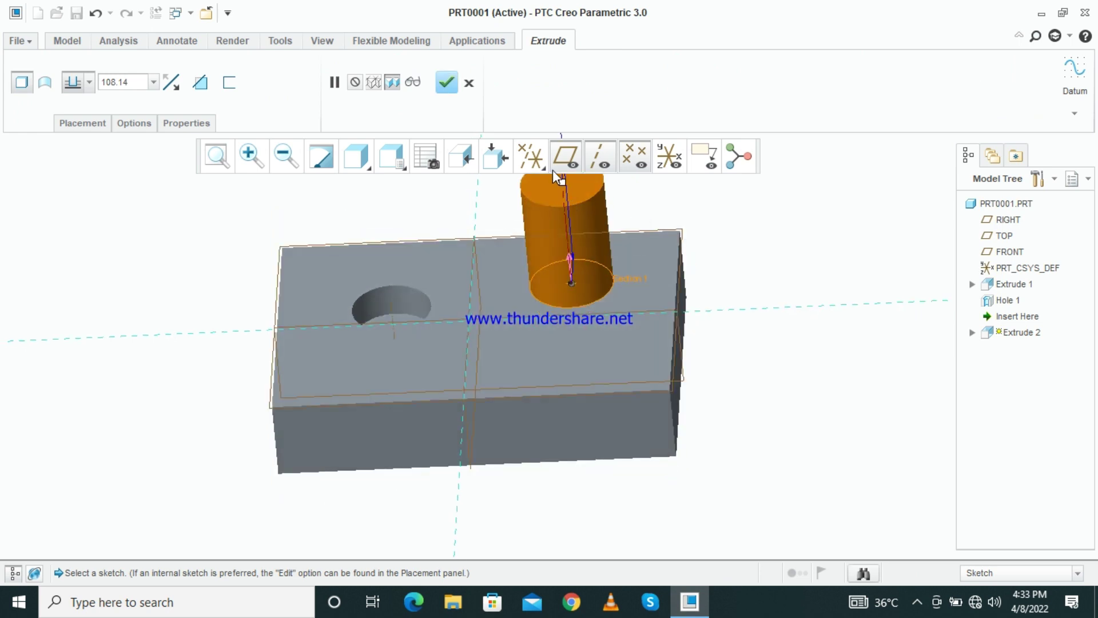
Reverse the circle's extrusion into the block as a cut about 22.9 deep and complete the feature.
drag(560, 178, 574, 304)
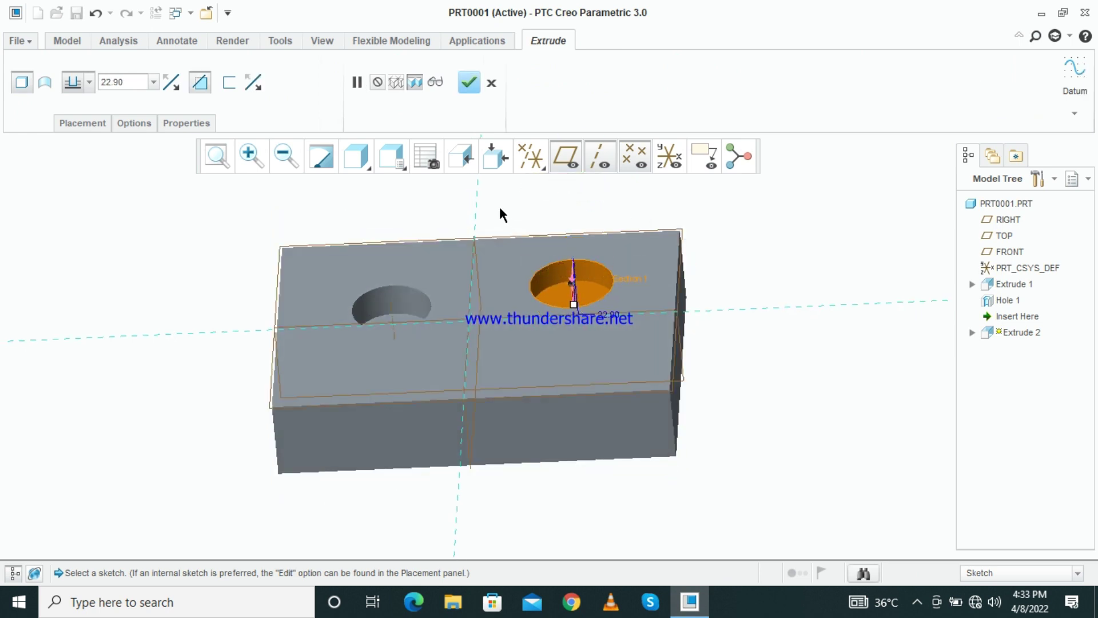
middle_click(502, 215)
middle_drag(564, 284, 555, 295)
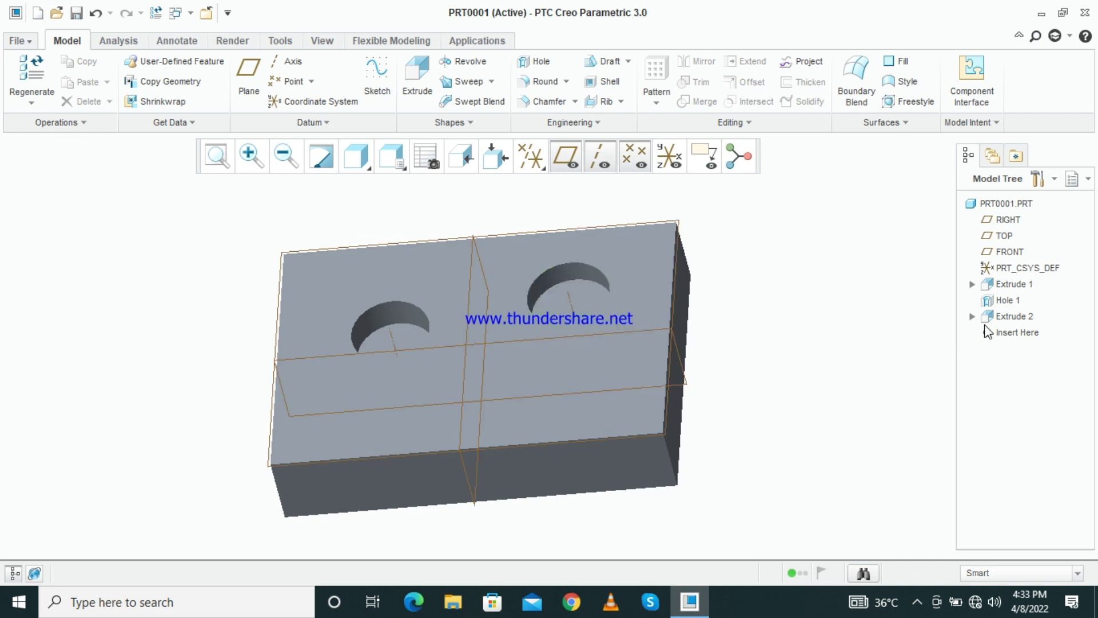
Delete the extruded circular cut from the block, keeping the feature made with the Hole tool.
click(1009, 316)
right_click(1007, 327)
click(896, 248)
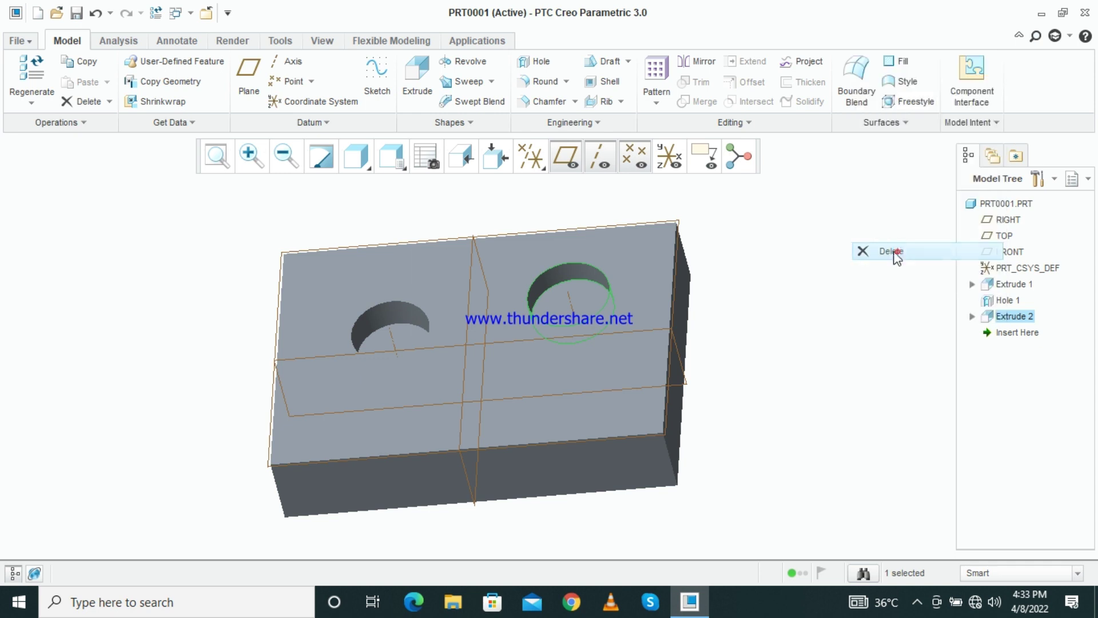
click(524, 316)
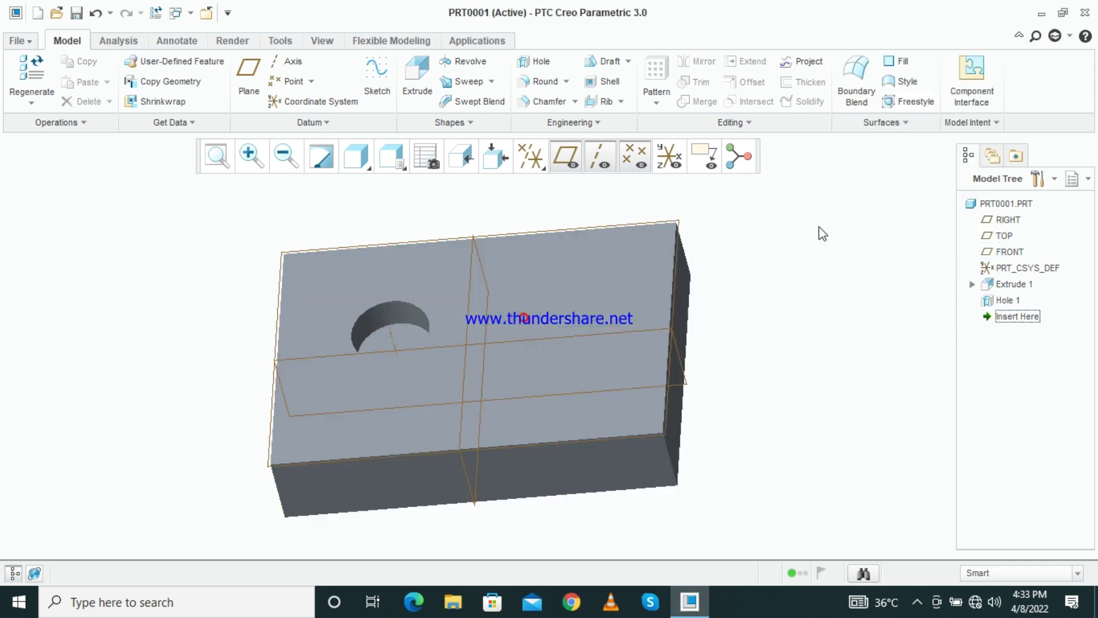
Place a second 70-diameter hole on the top face, about 73 from the near long side and 230 from the first hole's end.
click(538, 61)
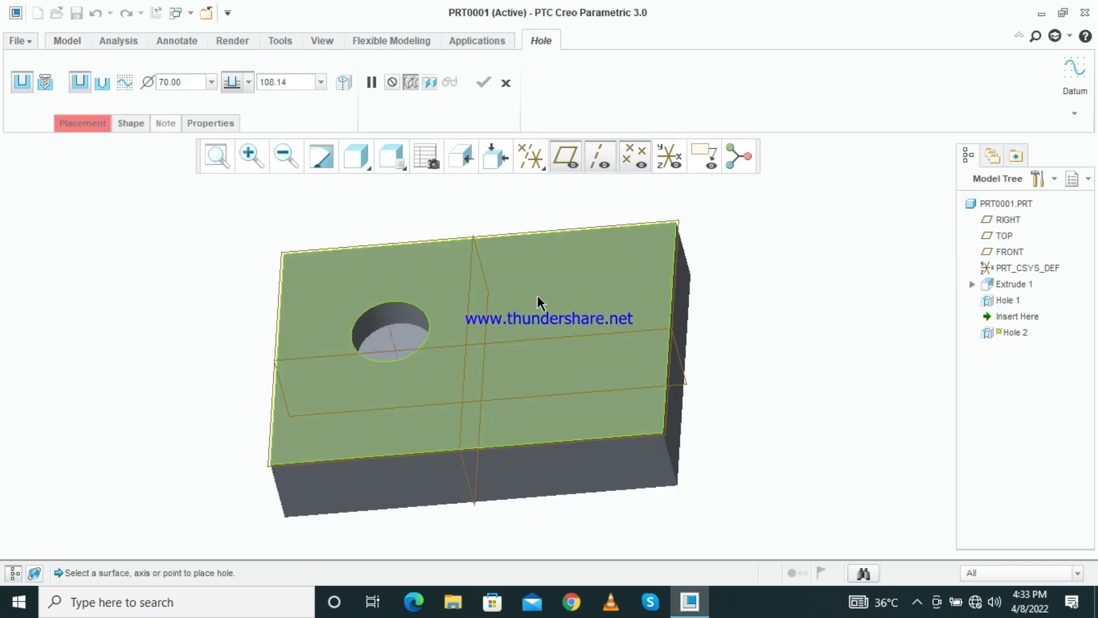
click(539, 301)
scroll(540, 303, up, 2)
middle_drag(234, 137, 50, 137)
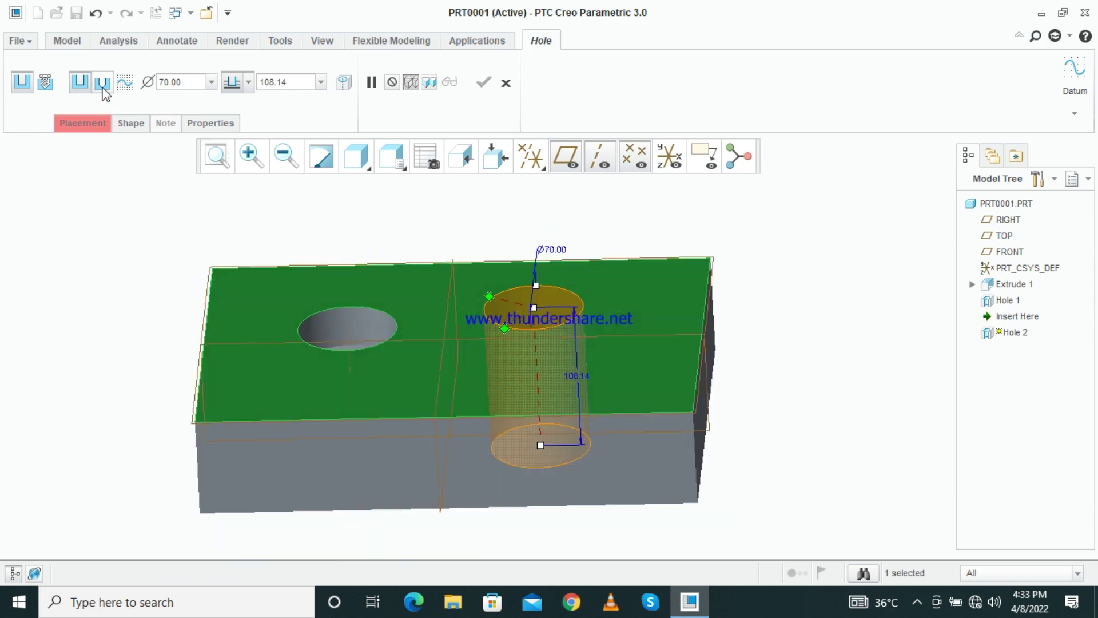
middle_drag(366, 323, 350, 355)
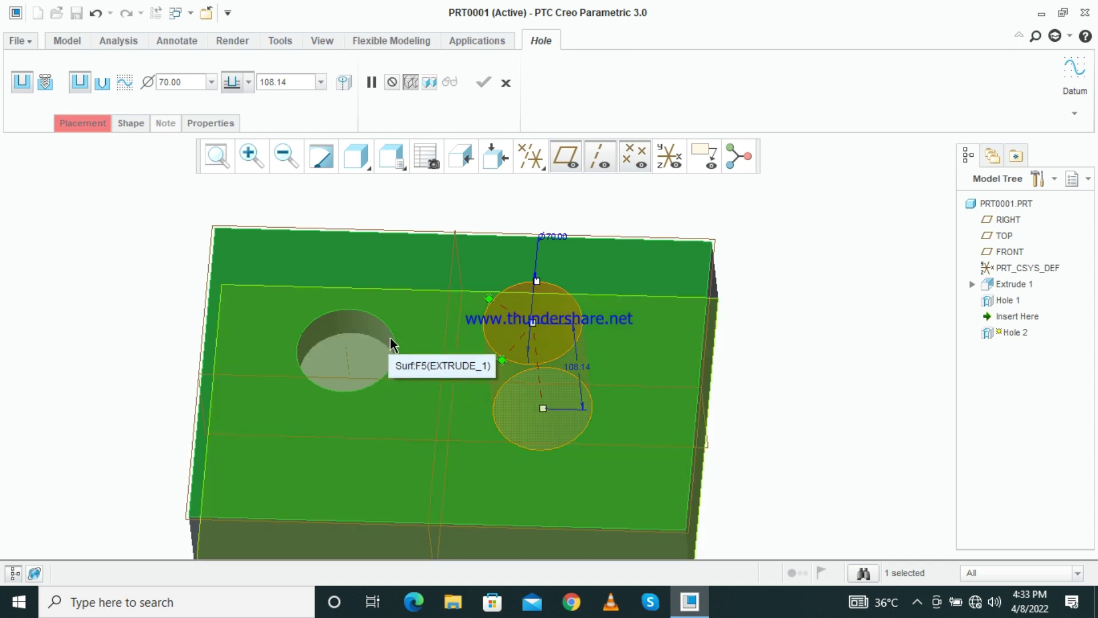
Set the second hole's depth to 30.
double_click(581, 363)
text(30)
key(Return)
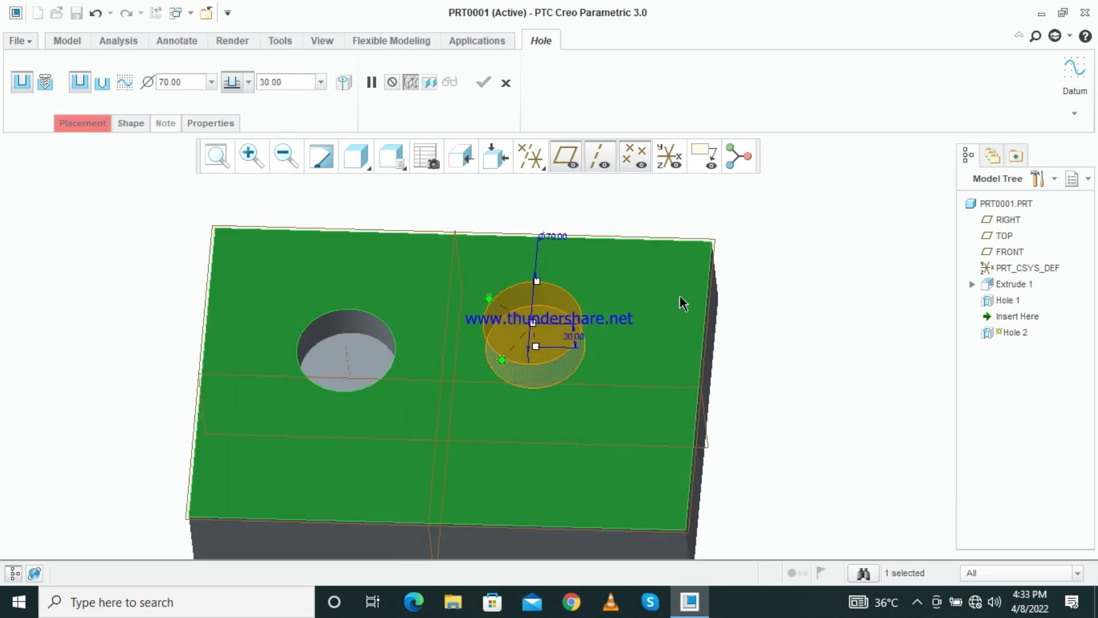
Attach the second hole's offset references to the near long side and to the end face beside the first hole.
mouse_move(521, 318)
middle_down()
mouse_move(627, 350)
mouse_move(509, 335)
middle_up()
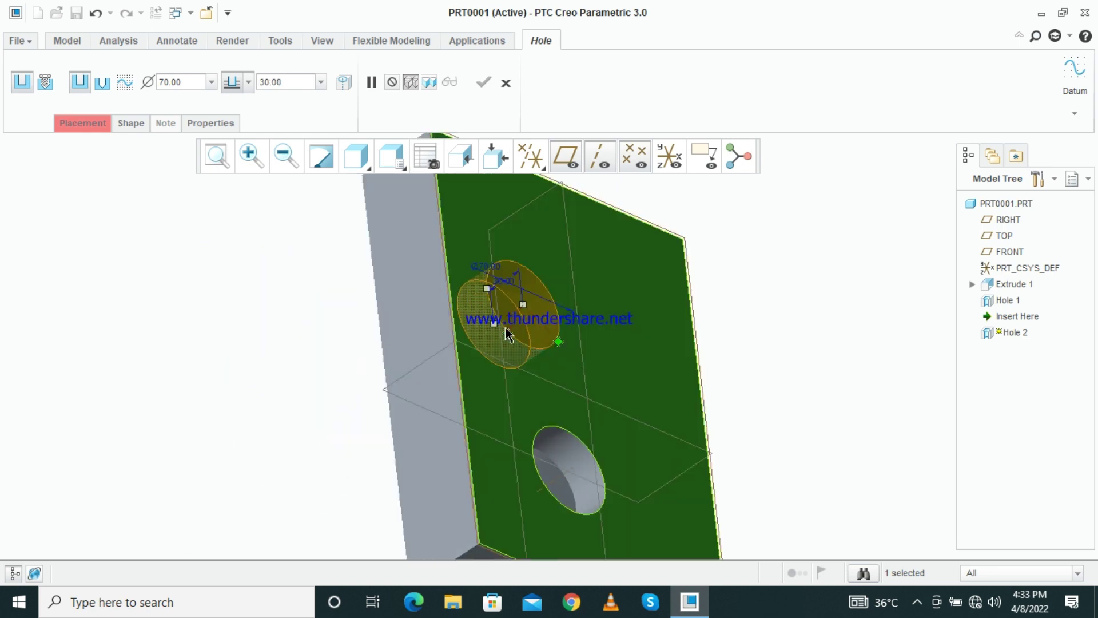
drag(509, 343, 424, 298)
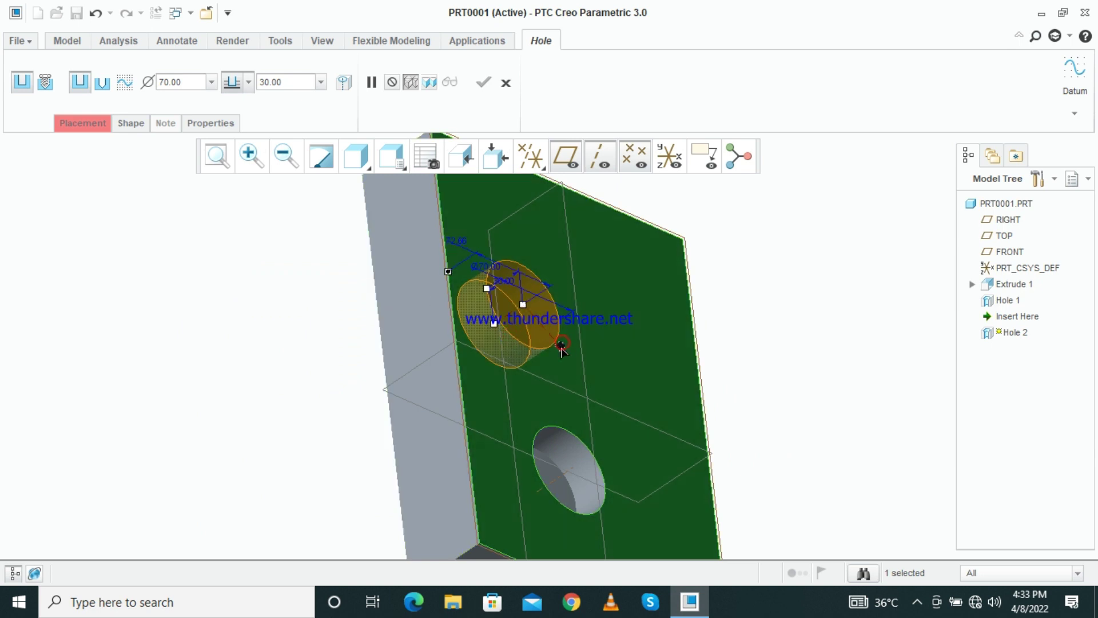
middle_drag(562, 346, 591, 292)
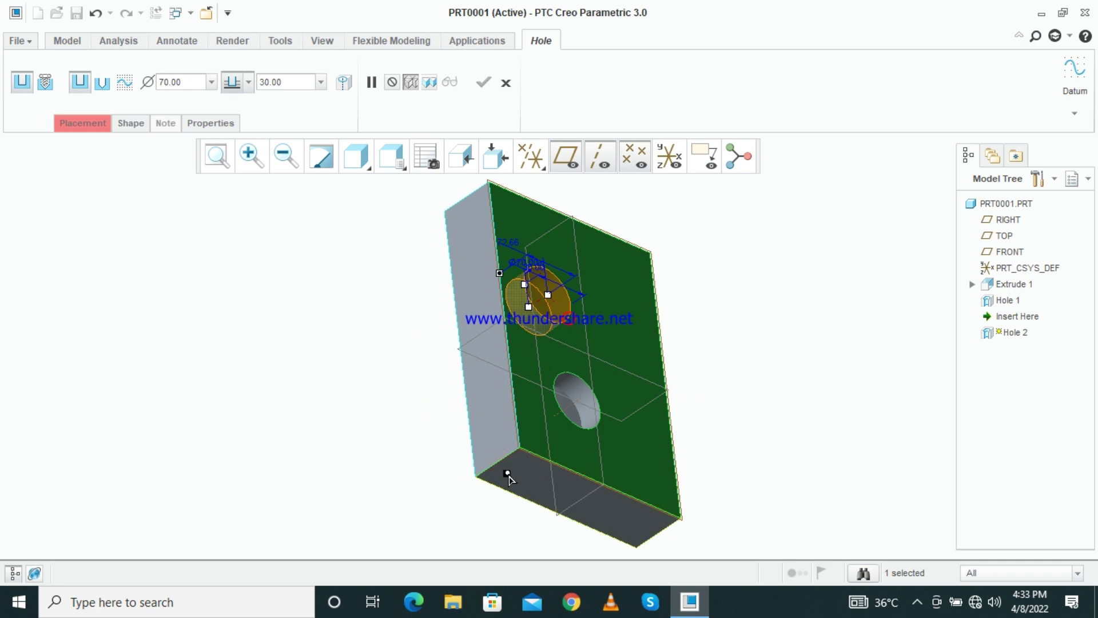
drag(509, 477, 522, 471)
middle_drag(522, 471, 555, 295)
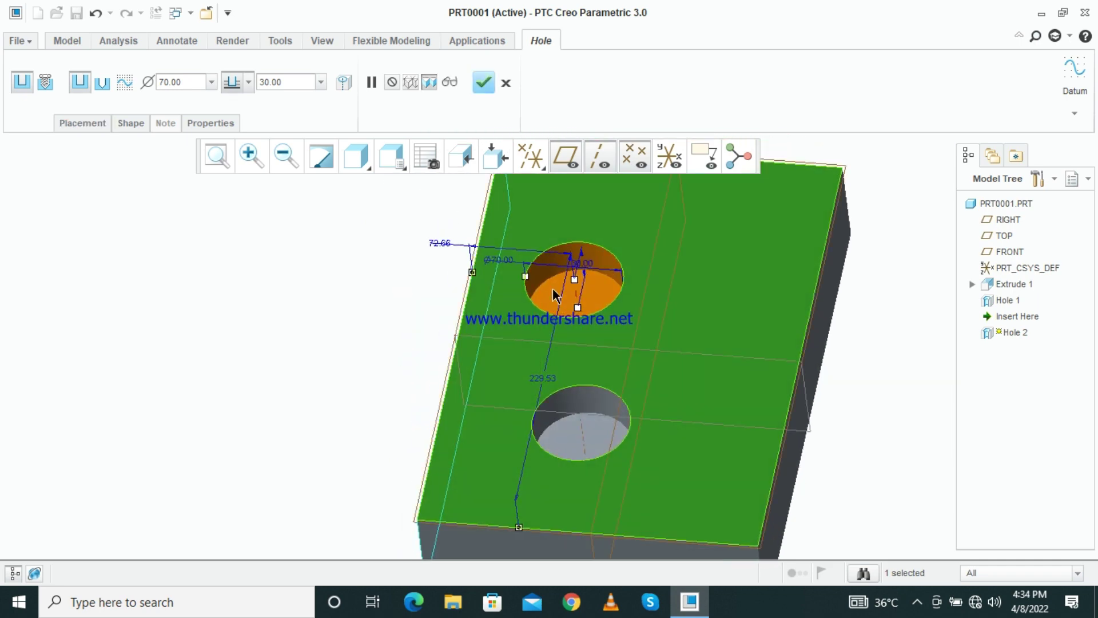
Switch the second hole to the standard drill profile with a conical bottom and complete the hole feature.
scroll(575, 277, down, 3)
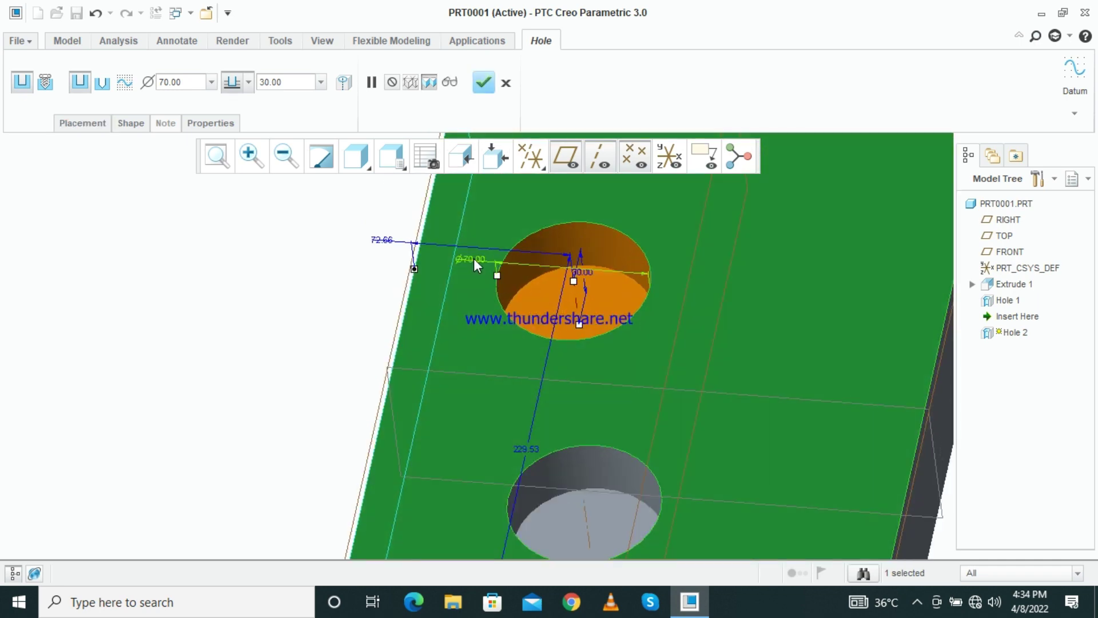
middle_drag(473, 264, 423, 255)
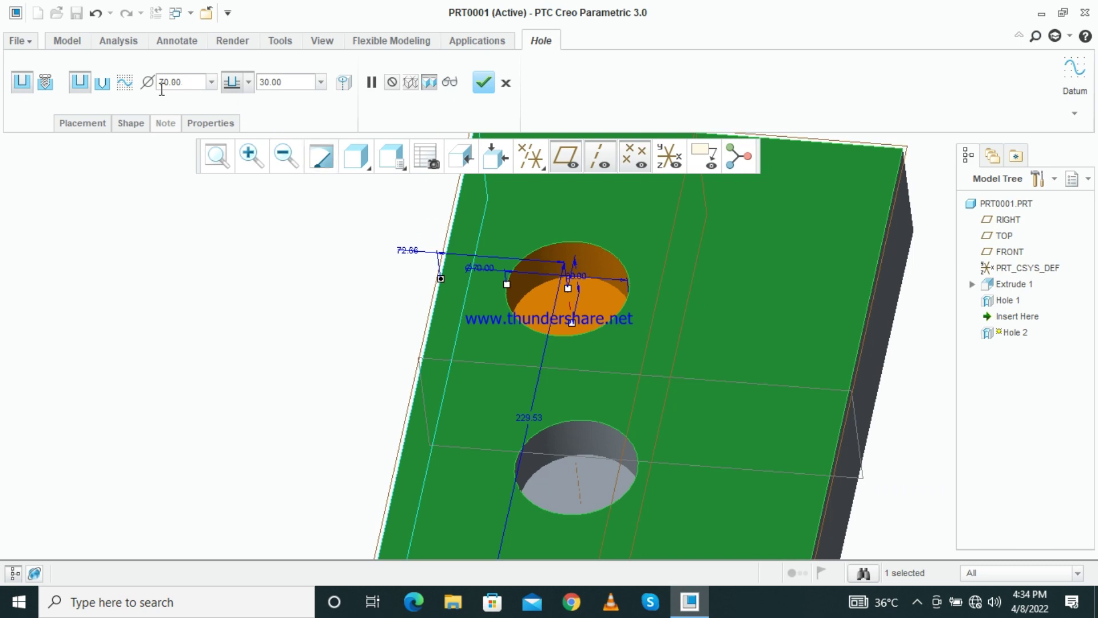
click(102, 81)
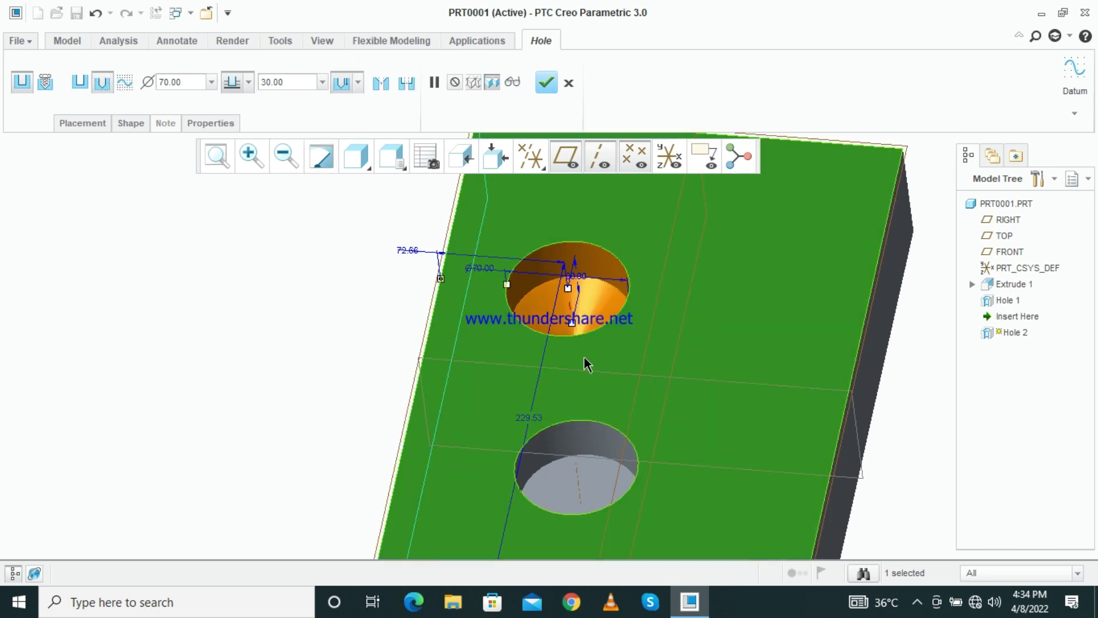
scroll(583, 316, down, 2)
middle_drag(582, 316, 589, 182)
scroll(589, 182, up, 2)
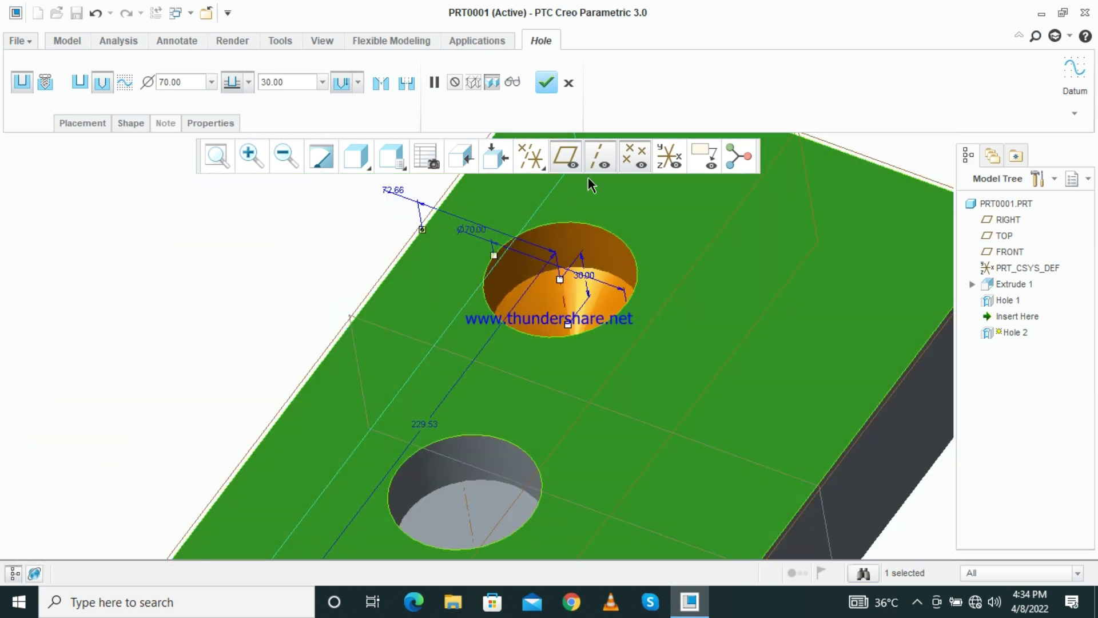
click(547, 82)
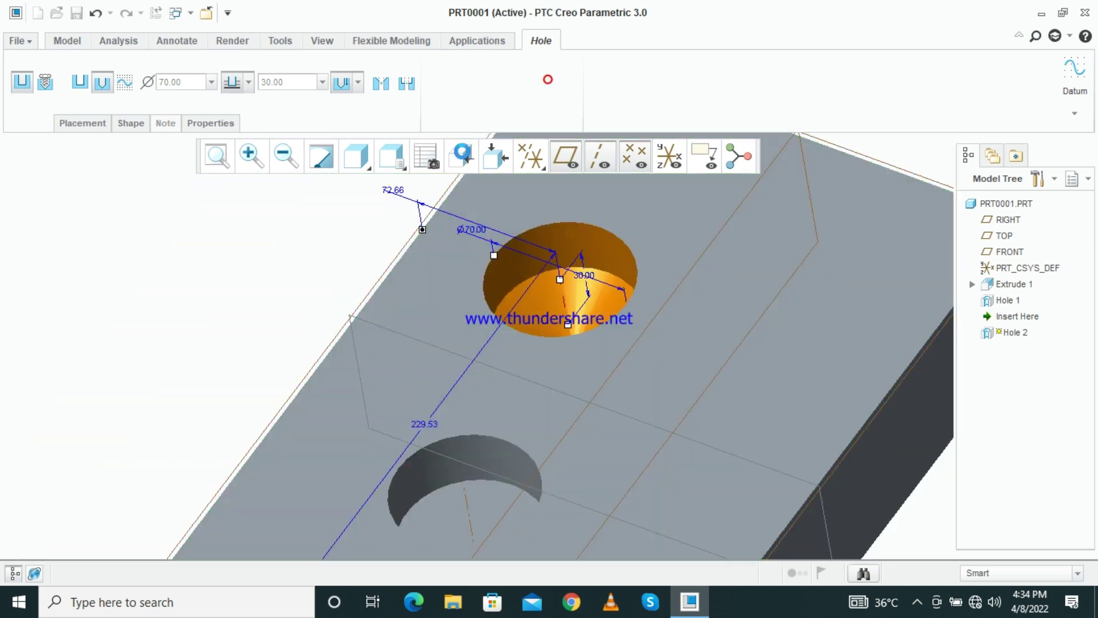
Orient the model to a straight-on view of its long side and display it in Hidden Line style to compare the hole profiles.
click(404, 165)
click(429, 238)
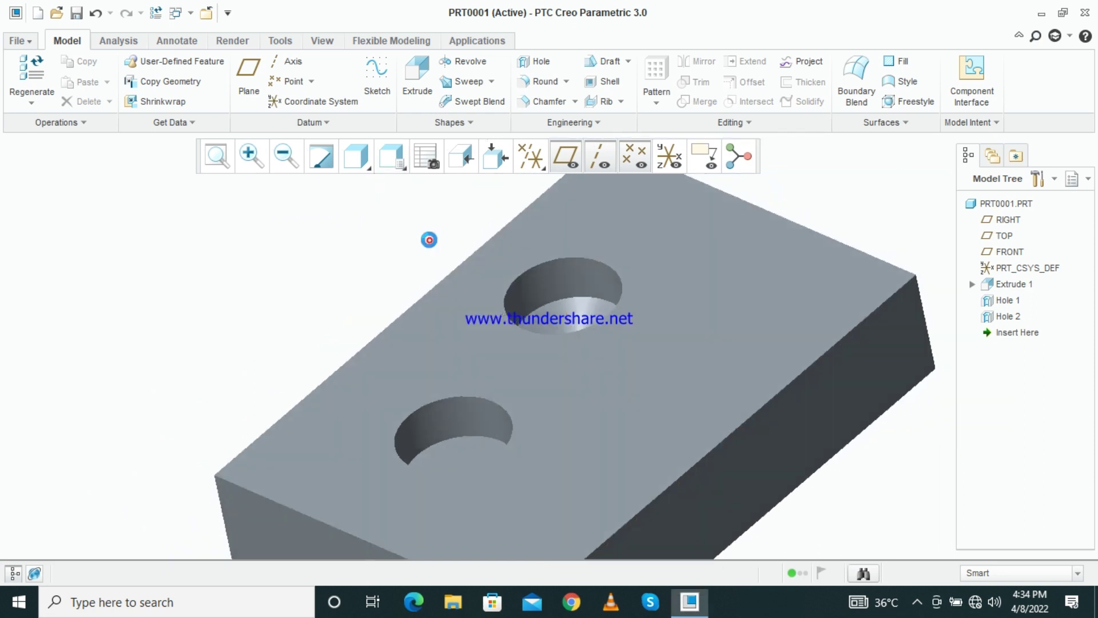
click(358, 163)
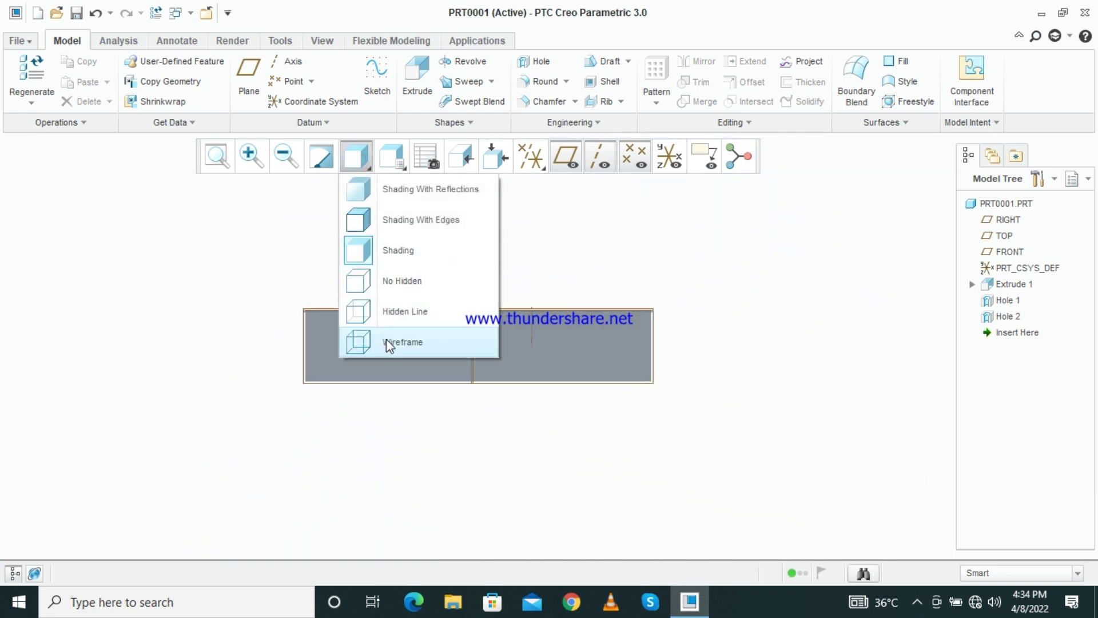
click(425, 321)
scroll(517, 357, down, 4)
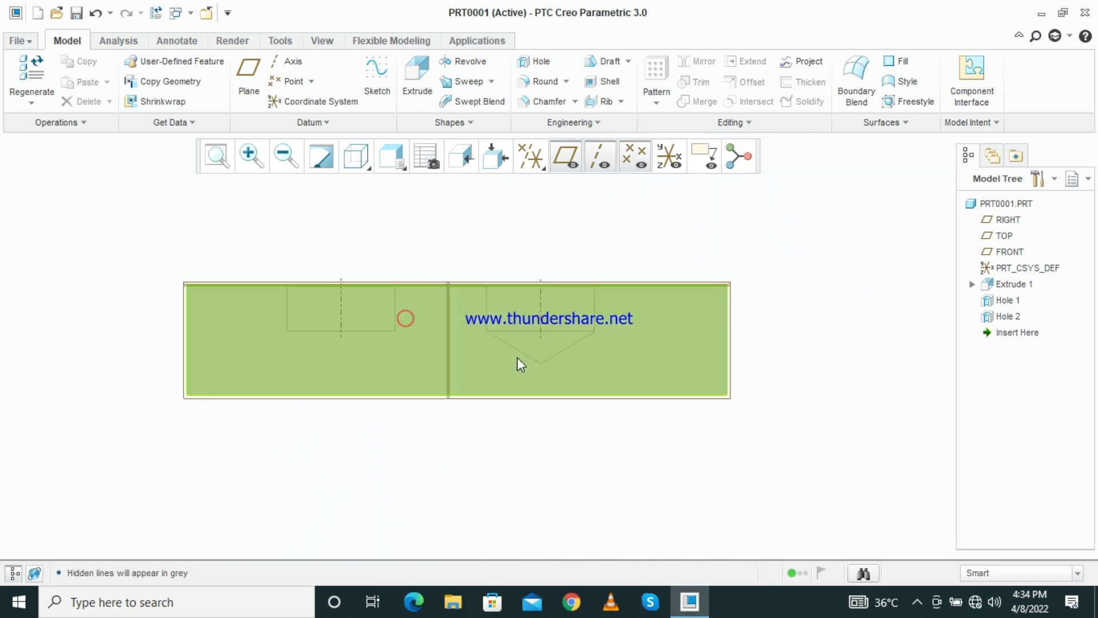